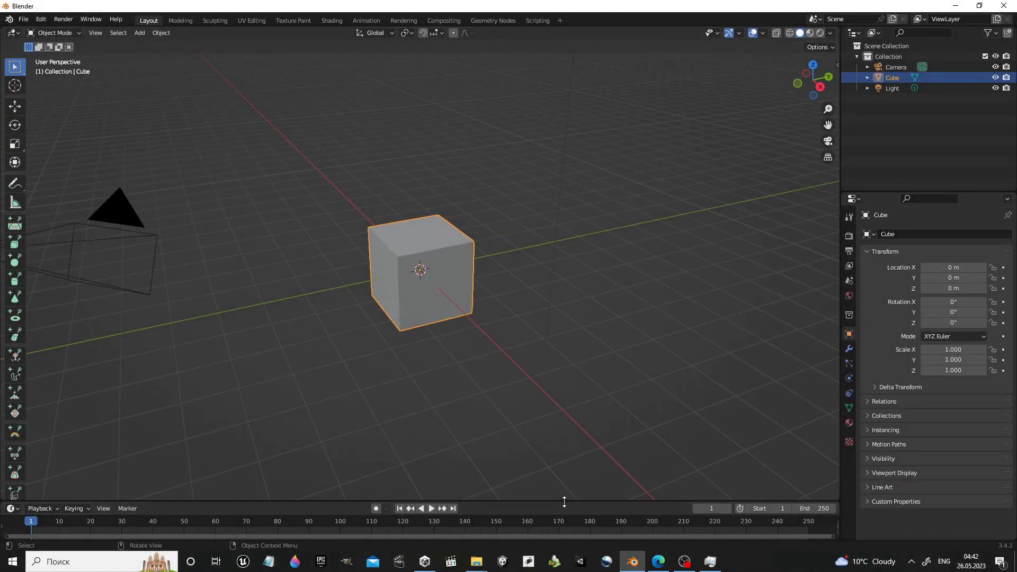
# Enlarge the lower timeline area and show the cube's Material settings with Use Nodes toggled off.
pyautogui.moveTo(564, 503); pyautogui.dragTo(571, 356)
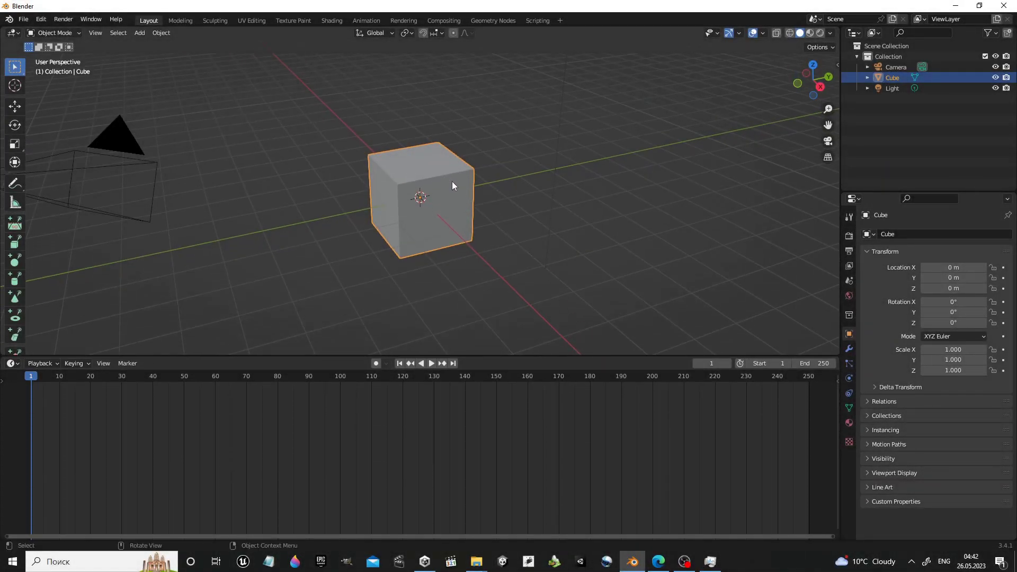
pyautogui.click(849, 422)
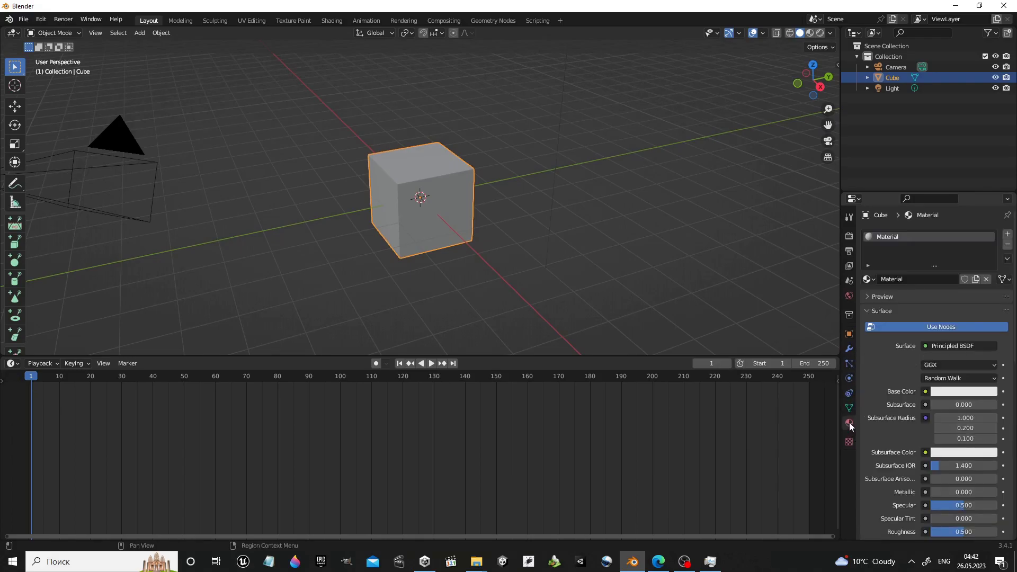
pyautogui.click(911, 328)
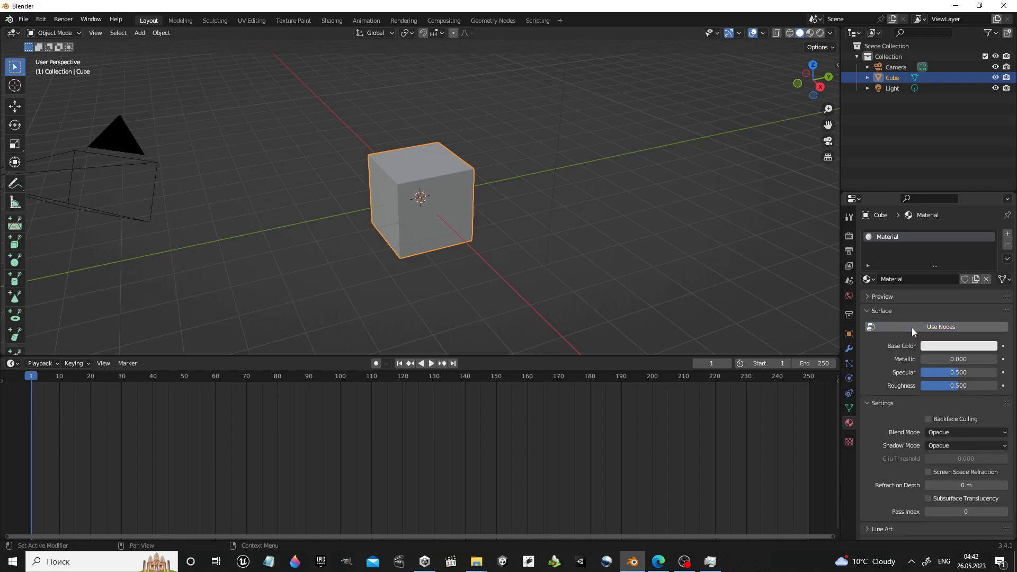
# Turn the lower area into a Shader Editor and bring the material nodes into view.
pyautogui.click(10, 364)
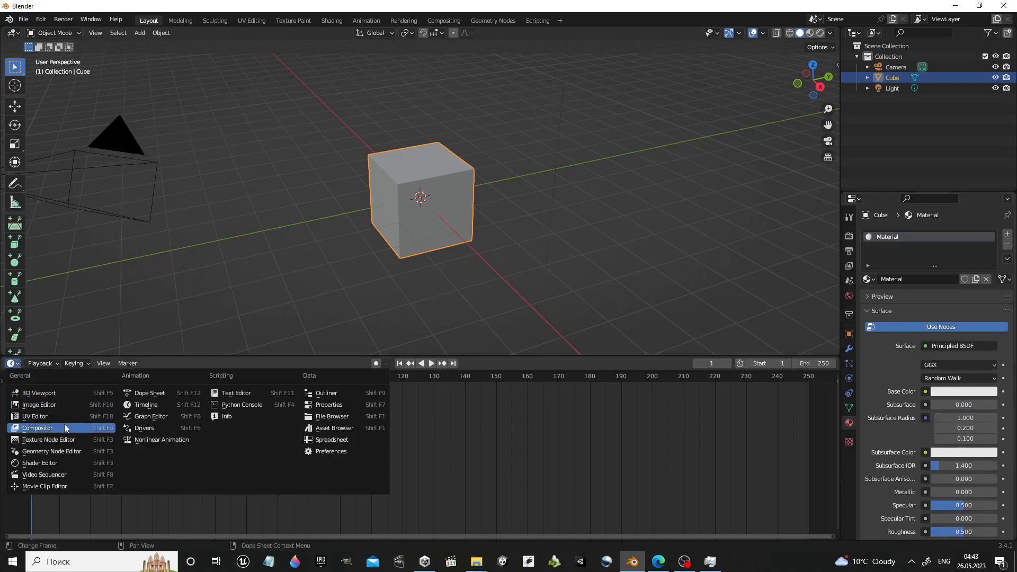
pyautogui.click(72, 462)
pyautogui.scroll(4, 375, 463)
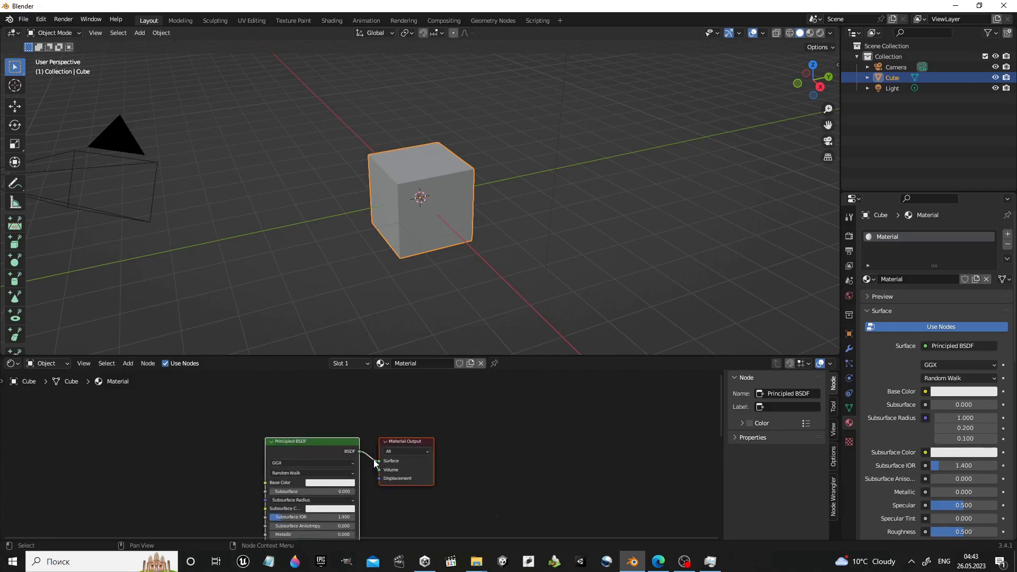
pyautogui.scroll(2, 374, 459)
pyautogui.moveTo(374, 459); pyautogui.dragTo(618, 435, button='middle')
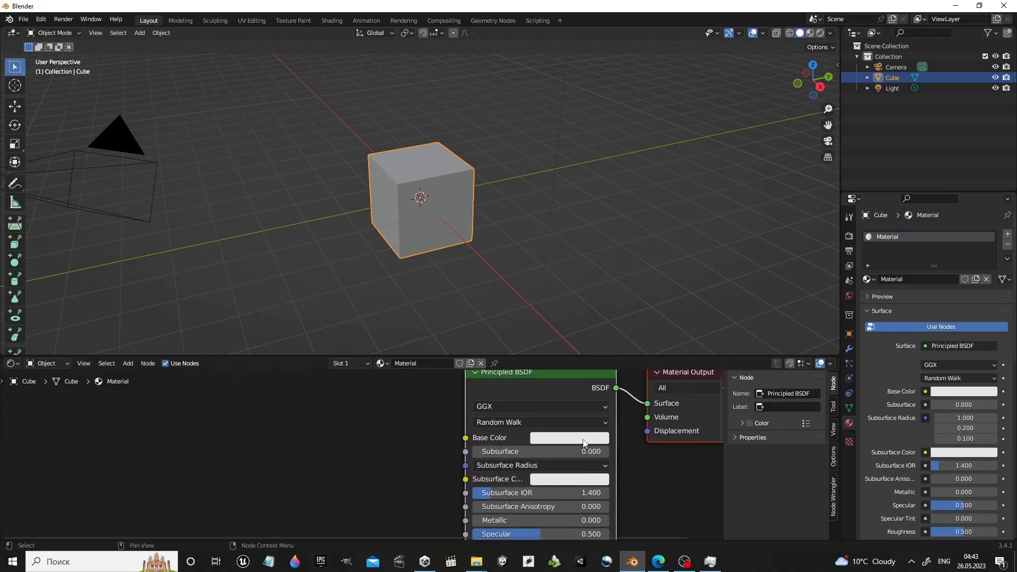
# Switch to Material Preview, make the Base Color purple-blue, and grab the jIgaCf image from Explorer.
pyautogui.click(584, 443)
pyautogui.click(820, 37)
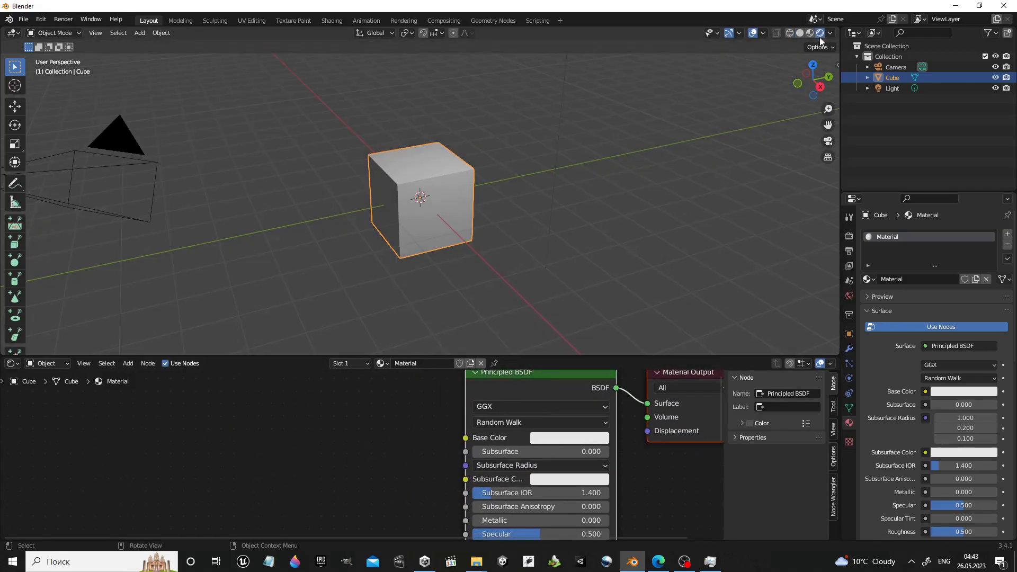
pyautogui.click(587, 438)
pyautogui.moveTo(590, 297); pyautogui.dragTo(610, 293)
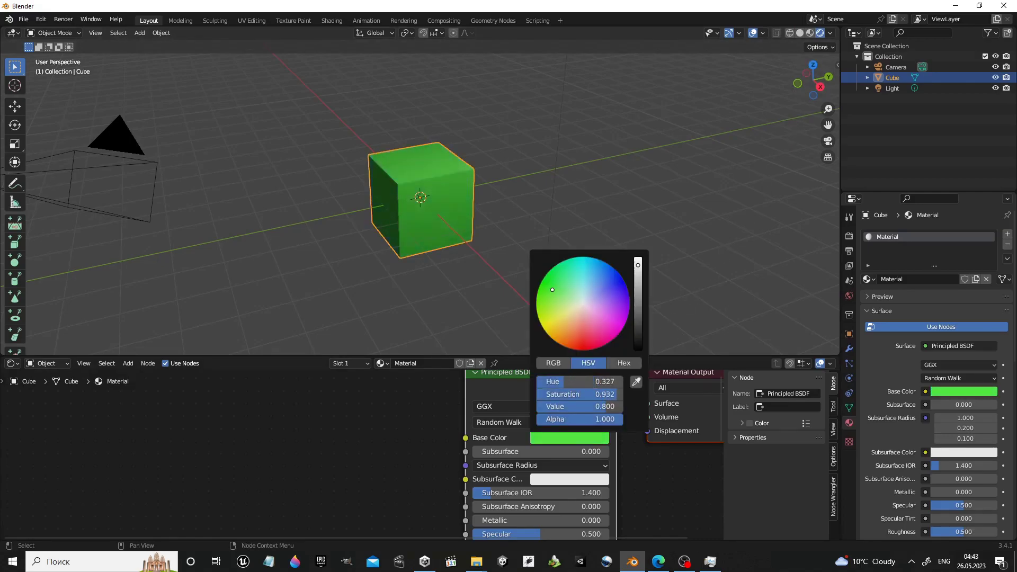
pyautogui.moveTo(376, 421); pyautogui.dragTo(381, 442, button='middle')
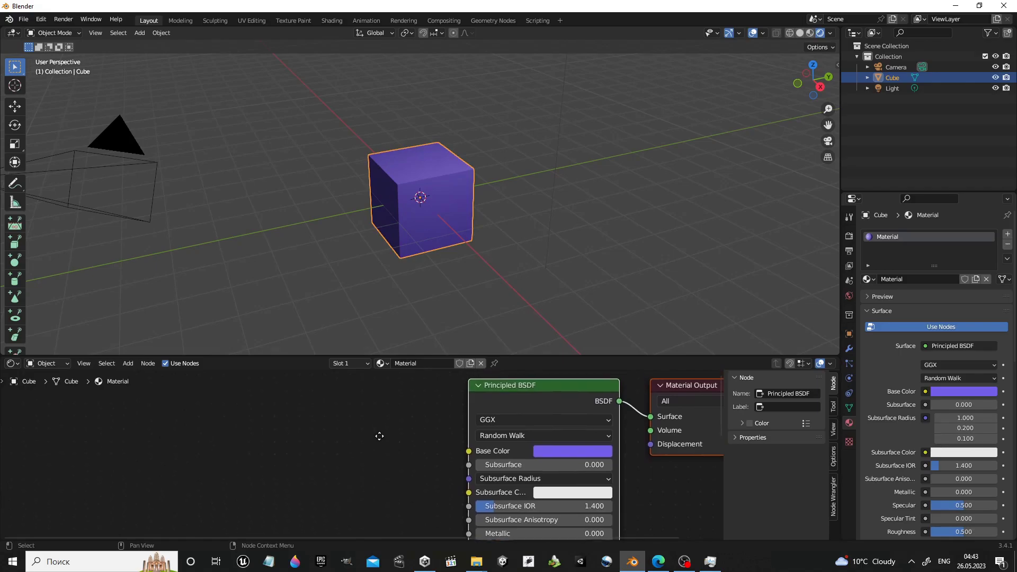
pyautogui.hotkey('alt', 'Tab')
pyautogui.moveTo(267, 143)
pyautogui.mouseDown()
pyautogui.moveTo(676, 506)
pyautogui.moveTo(511, 483)
pyautogui.mouseUp()
# Drop jIgaCf.png in as an Image Texture node, link its Color to Base Color, and inspect the textured cube.
pyautogui.moveTo(314, 421); pyautogui.dragTo(294, 431)
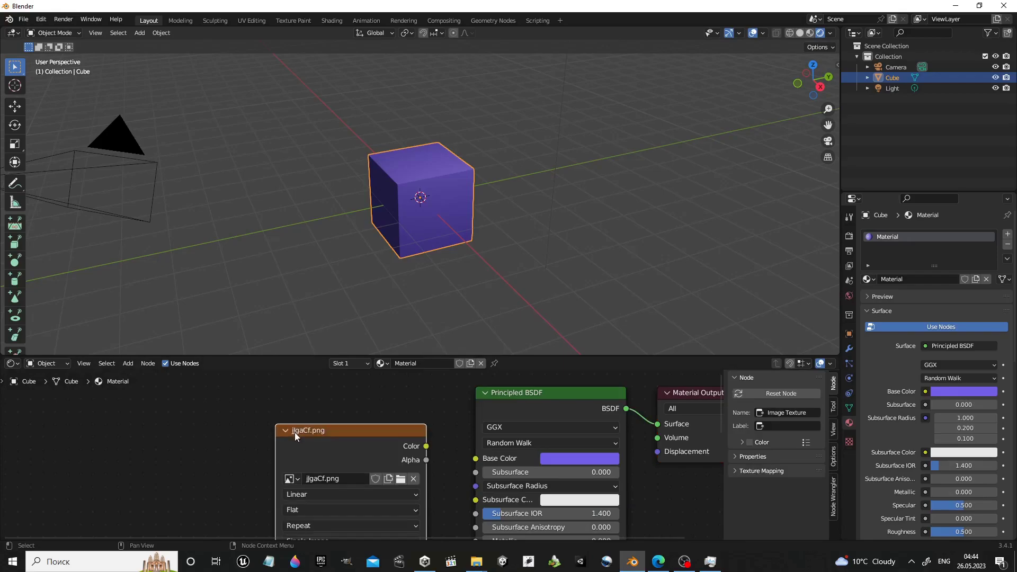
pyautogui.moveTo(408, 436); pyautogui.dragTo(476, 459)
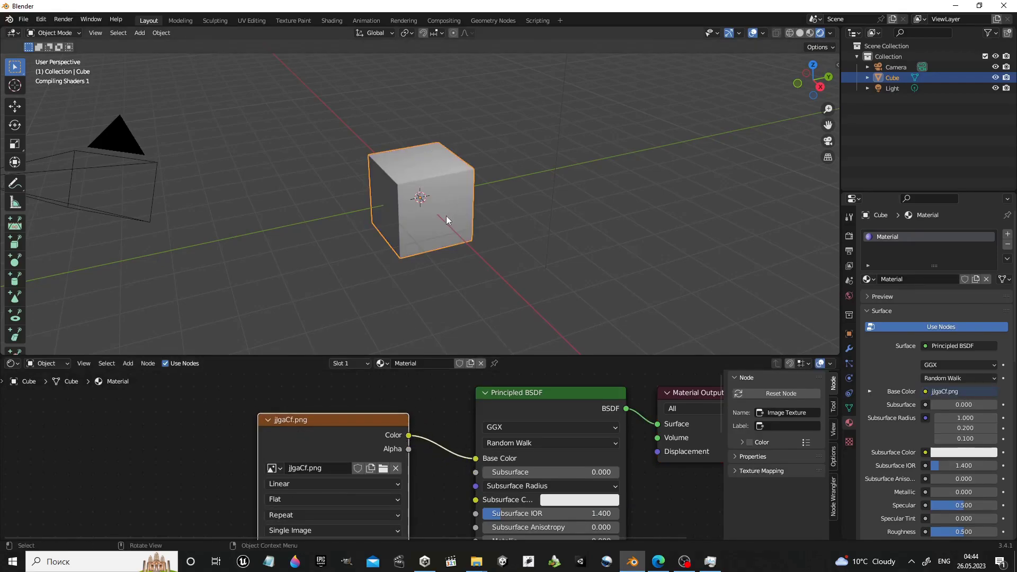
pyautogui.moveTo(398, 421); pyautogui.dragTo(404, 399, button='middle')
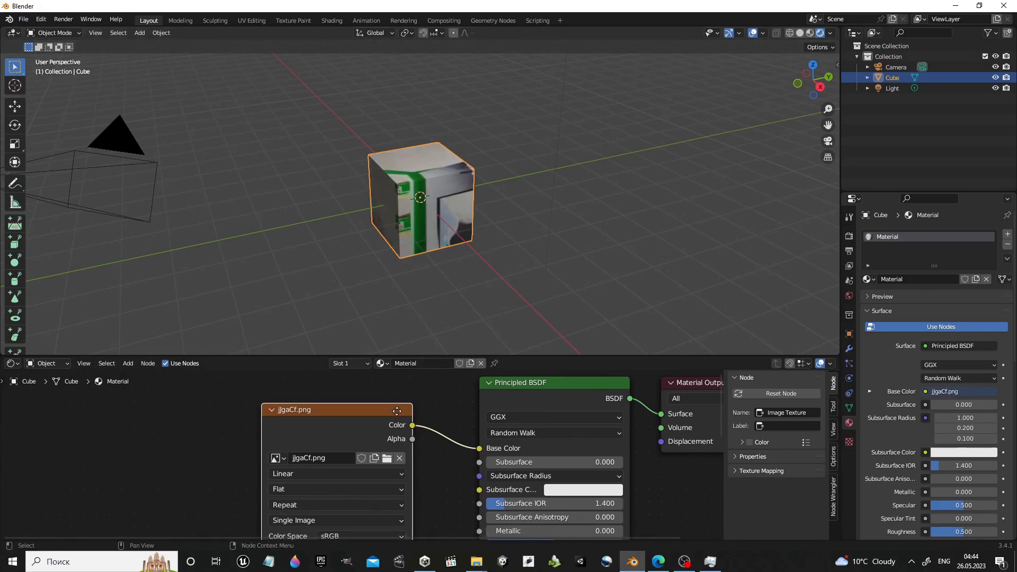
pyautogui.moveTo(415, 293)
pyautogui.mouseDown(button='middle')
pyautogui.moveTo(429, 208)
pyautogui.moveTo(359, 129)
pyautogui.moveTo(444, 141)
pyautogui.moveTo(443, 249)
pyautogui.moveTo(390, 231)
pyautogui.moveTo(361, 119)
pyautogui.moveTo(425, 153)
pyautogui.moveTo(434, 202)
pyautogui.mouseUp(button='middle')
pyautogui.moveTo(301, 449); pyautogui.dragTo(456, 449, button='middle')
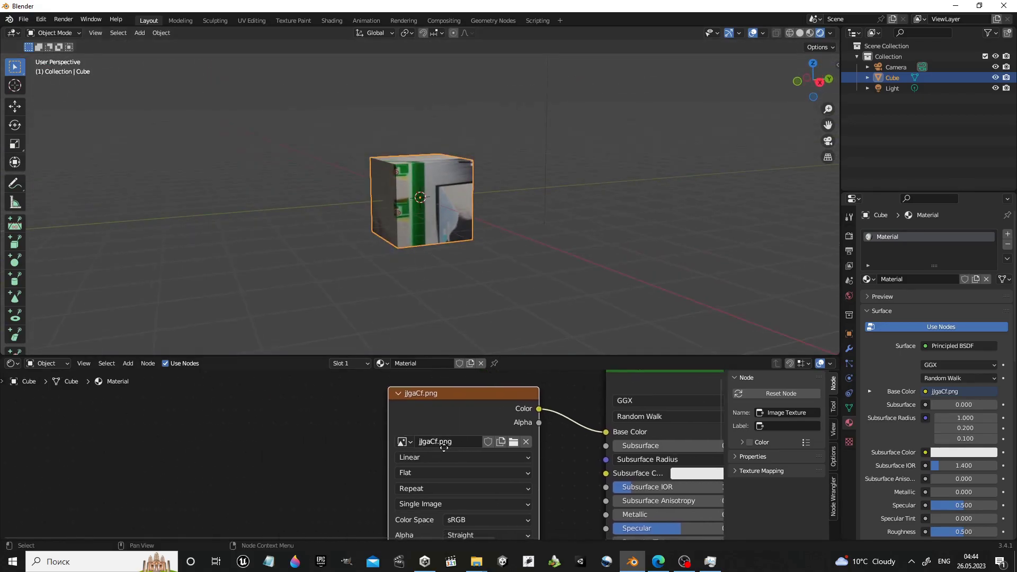
pyautogui.scroll(-1, 464, 448)
pyautogui.scroll(-1, 466, 447)
# Undo the image-to-Base Color link and place a Texture Coordinate node left of the image node.
pyautogui.scroll(1, 466, 446)
pyautogui.hotkey('ctrl', 'z')
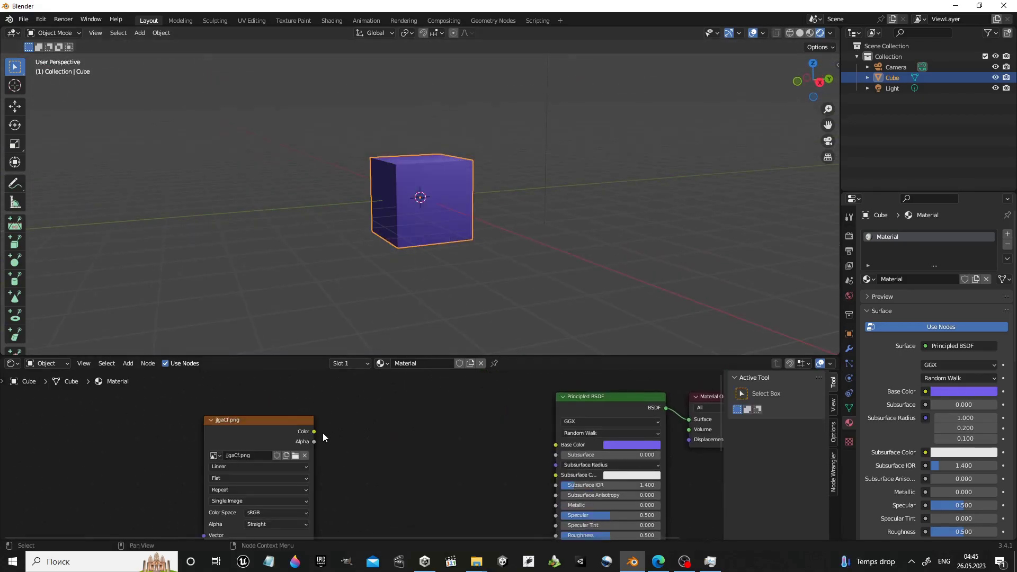
pyautogui.hotkey('shift', 'a')
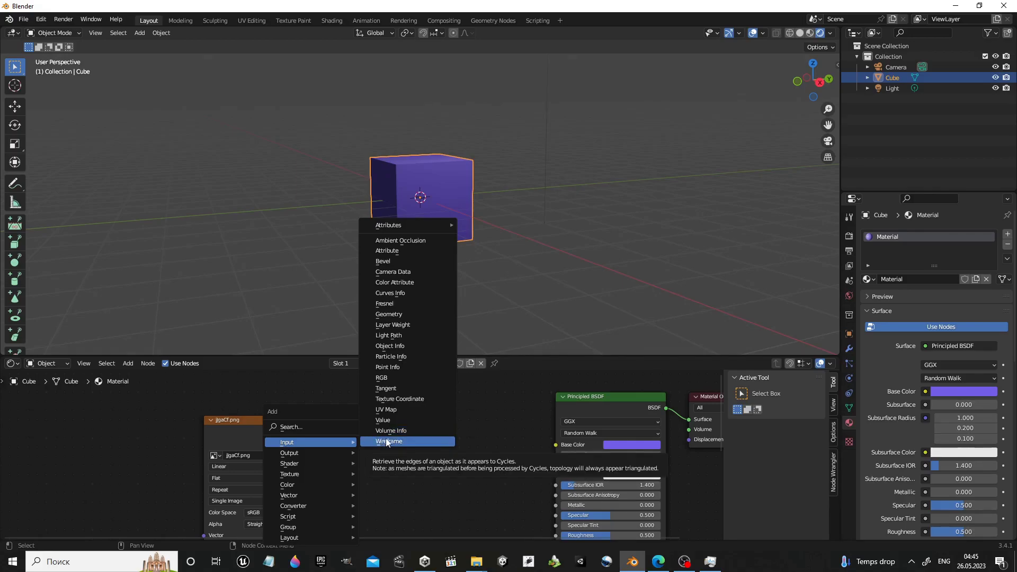
pyautogui.click(416, 402)
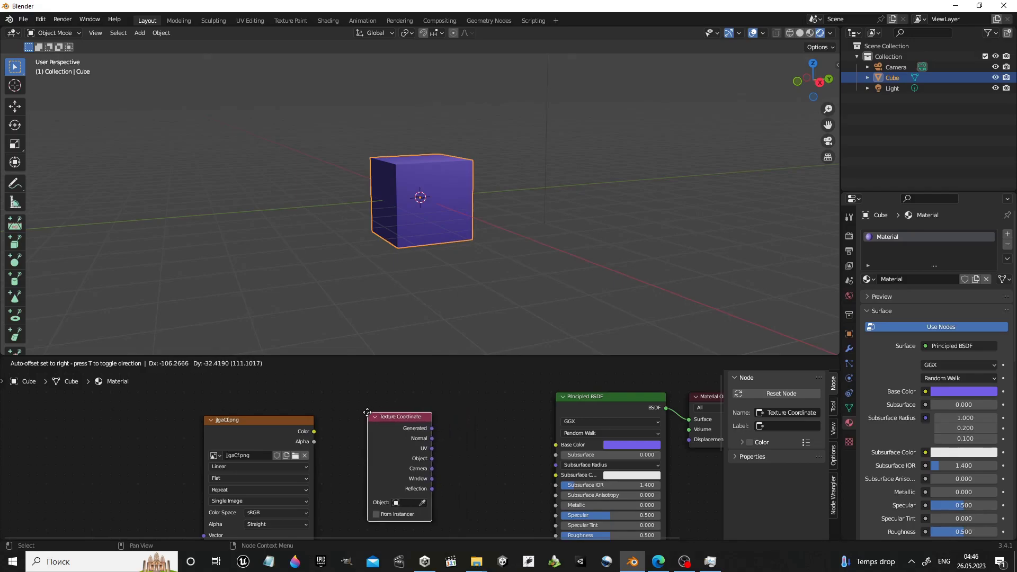
pyautogui.click(113, 417)
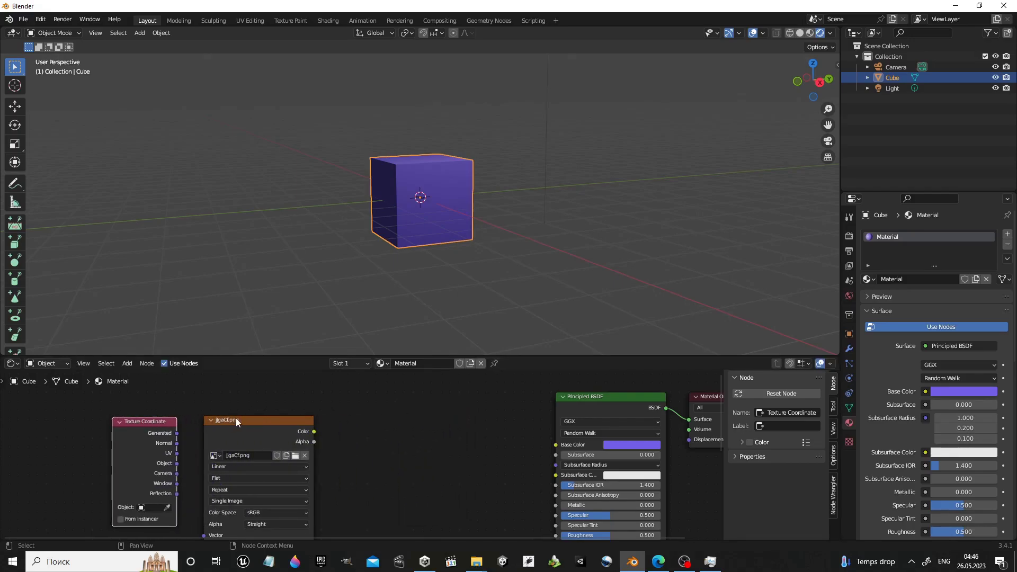
# Move the image node toward Principled BSDF and reconnect its Color to Base Color.
pyautogui.moveTo(242, 418); pyautogui.dragTo(415, 404)
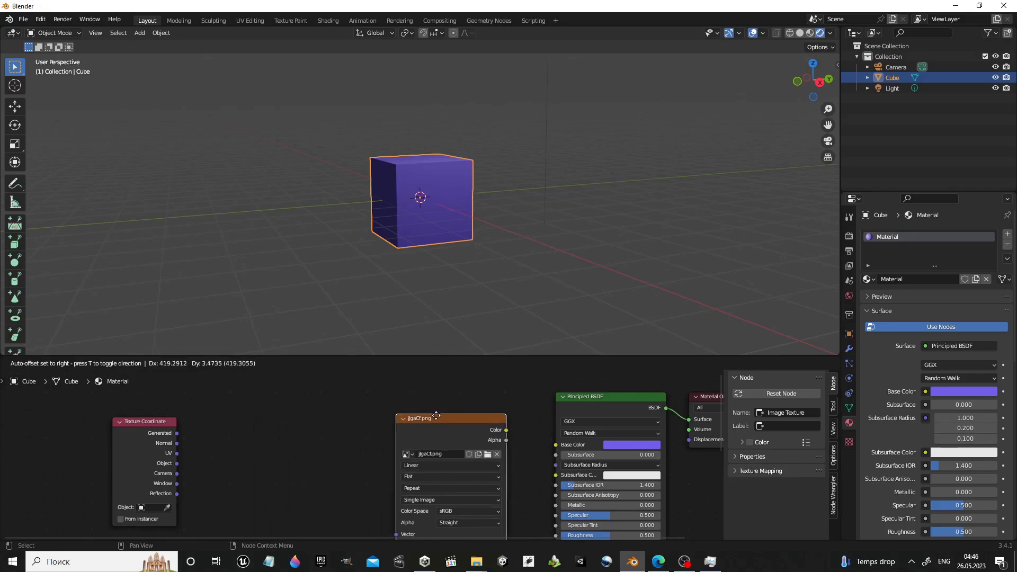
pyautogui.click(416, 404)
pyautogui.moveTo(483, 414); pyautogui.dragTo(556, 445)
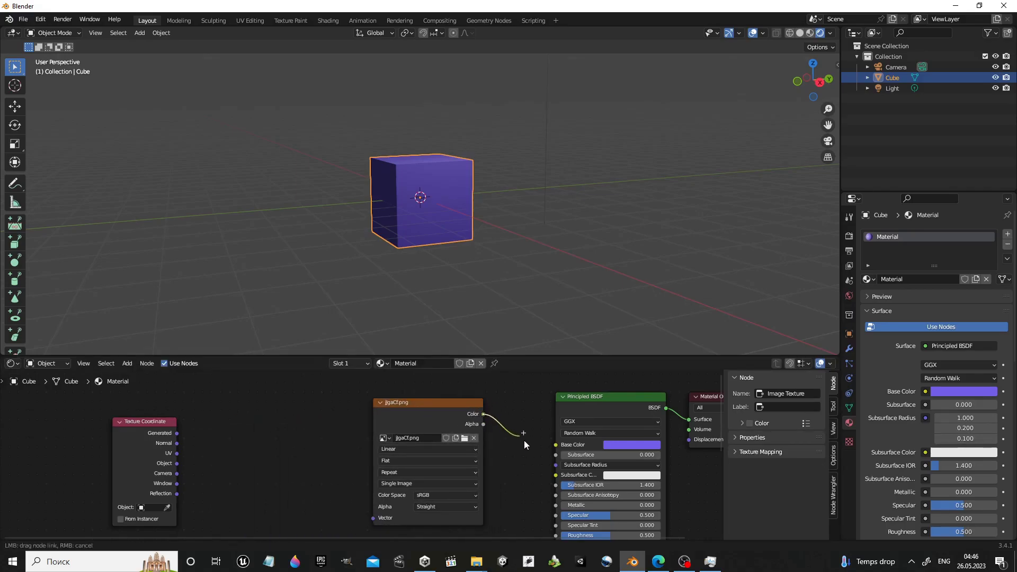
# Add a Mapping node fed by Texture Coordinate Generated and feed it into the image's Vector.
pyautogui.moveTo(176, 446); pyautogui.dragTo(236, 441)
pyautogui.write('ma')
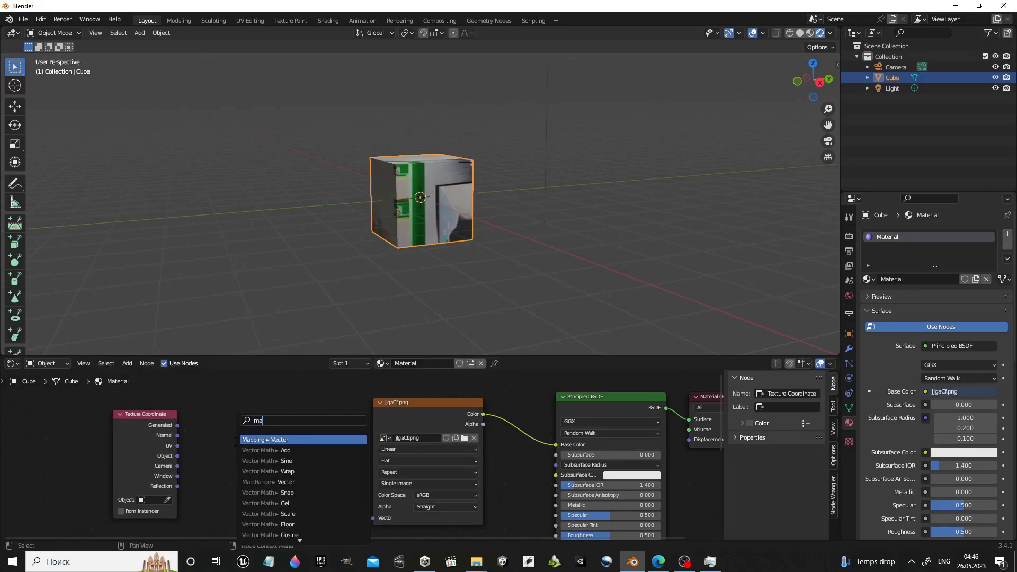
pyautogui.write('pp')
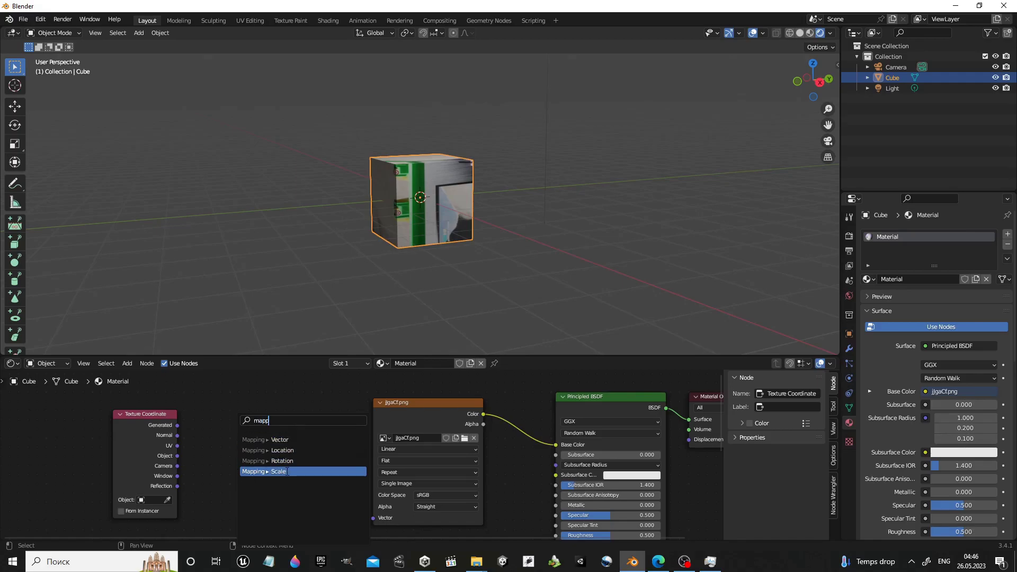
pyautogui.click(288, 440)
pyautogui.click(295, 419)
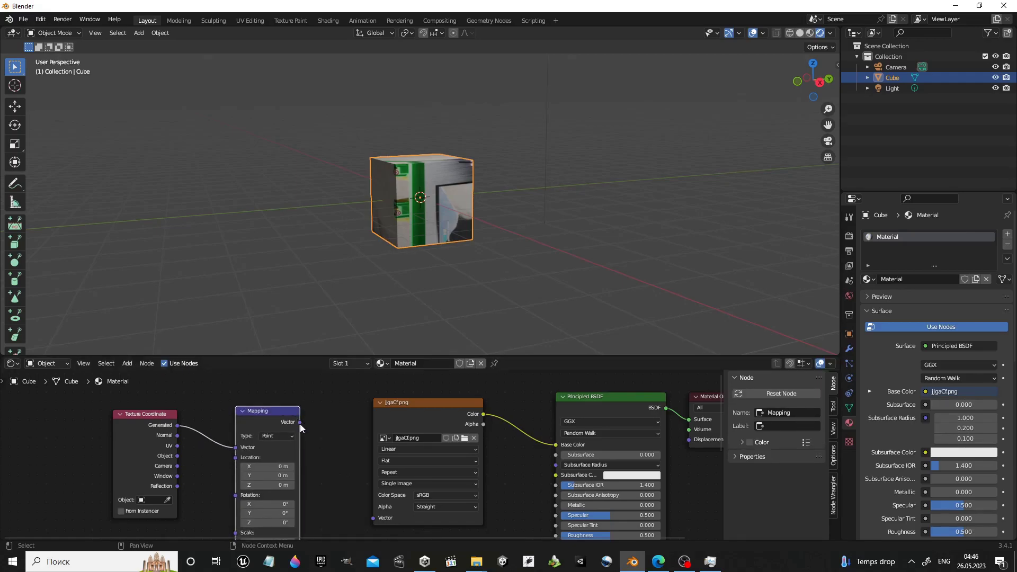
pyautogui.moveTo(300, 423); pyautogui.dragTo(372, 498)
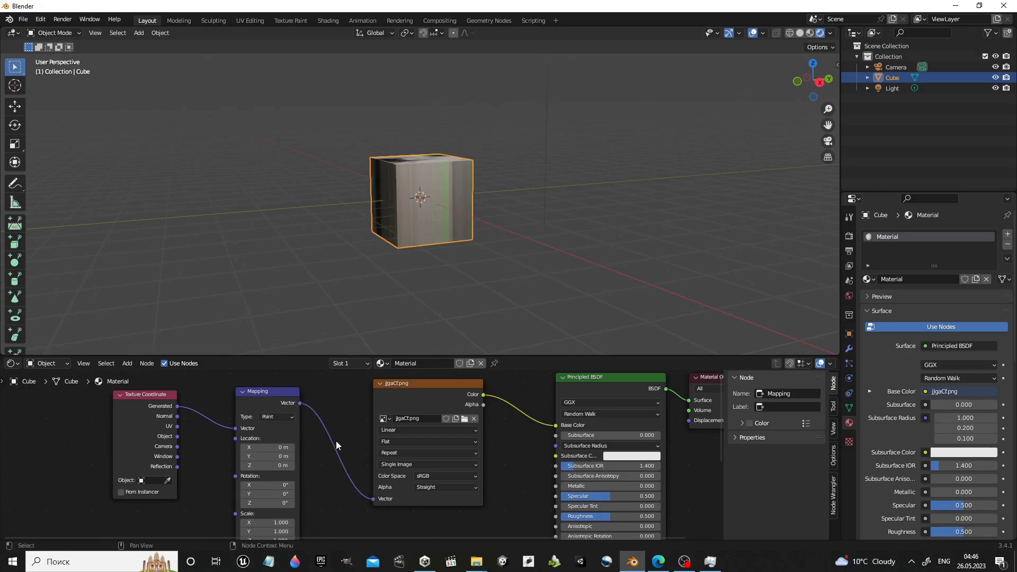
# Offset the texture through Mapping Location X to 5.4 m and rotate it to Z -5.2°.
pyautogui.moveTo(336, 441); pyautogui.dragTo(342, 456, button='middle')
pyautogui.moveTo(269, 462); pyautogui.dragTo(318, 463)
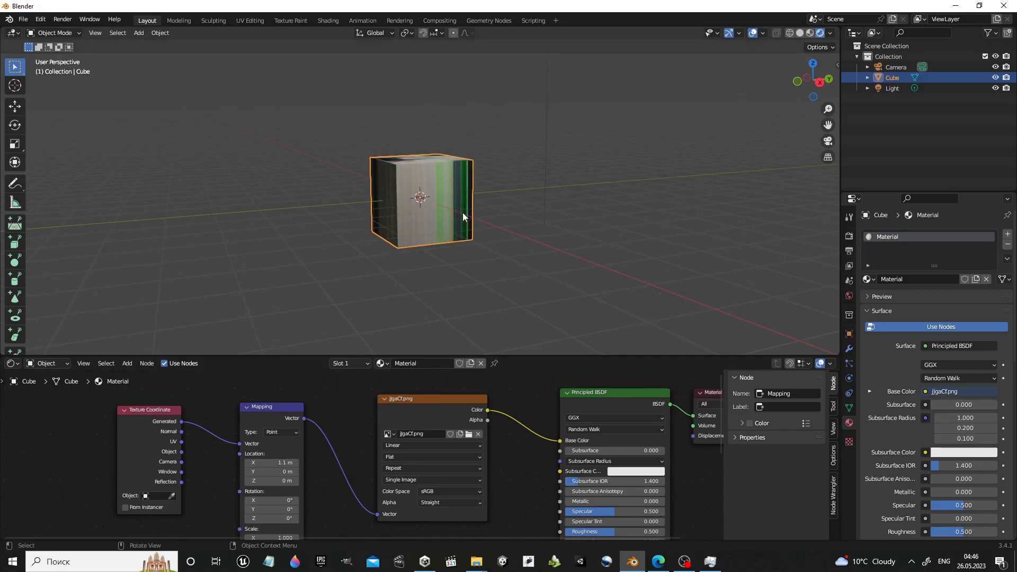
pyautogui.moveTo(462, 212); pyautogui.dragTo(465, 285, button='middle')
pyautogui.moveTo(264, 464)
pyautogui.mouseDown()
pyautogui.moveTo(318, 464)
pyautogui.moveTo(260, 480)
pyautogui.moveTo(313, 500)
pyautogui.moveTo(249, 501)
pyautogui.moveTo(286, 501)
pyautogui.moveTo(242, 518)
pyautogui.moveTo(276, 519)
pyautogui.mouseUp()
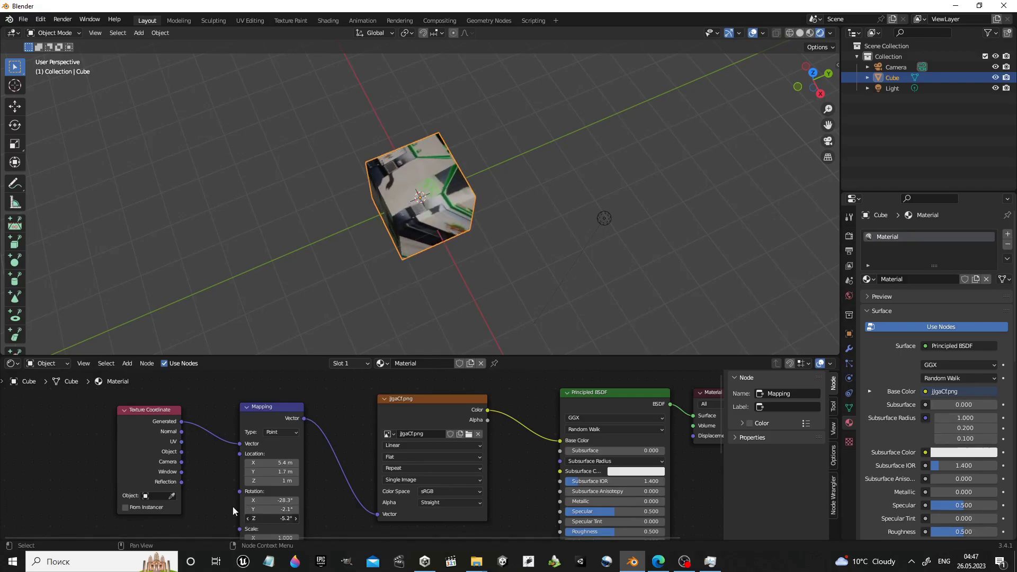
pyautogui.moveTo(197, 491)
pyautogui.mouseDown(button='middle')
pyautogui.moveTo(202, 420)
pyautogui.moveTo(201, 474)
pyautogui.mouseUp(button='middle')
# Reset all three Mapping Location and Rotation values to 0.
pyautogui.moveTo(276, 441); pyautogui.dragTo(276, 459)
pyautogui.write('0')
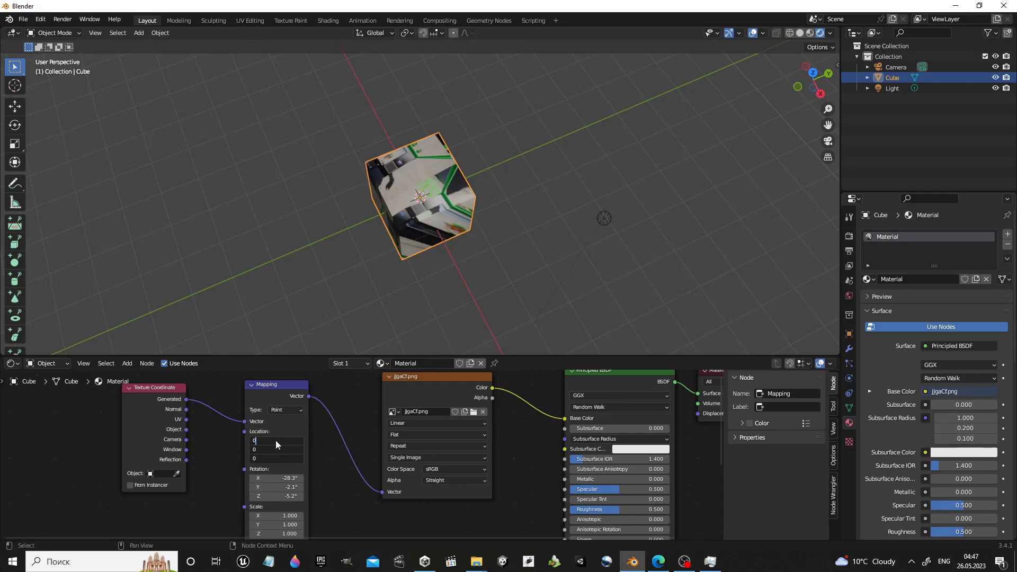
pyautogui.press('Return')
pyautogui.moveTo(278, 478); pyautogui.dragTo(279, 496)
pyautogui.write('0')
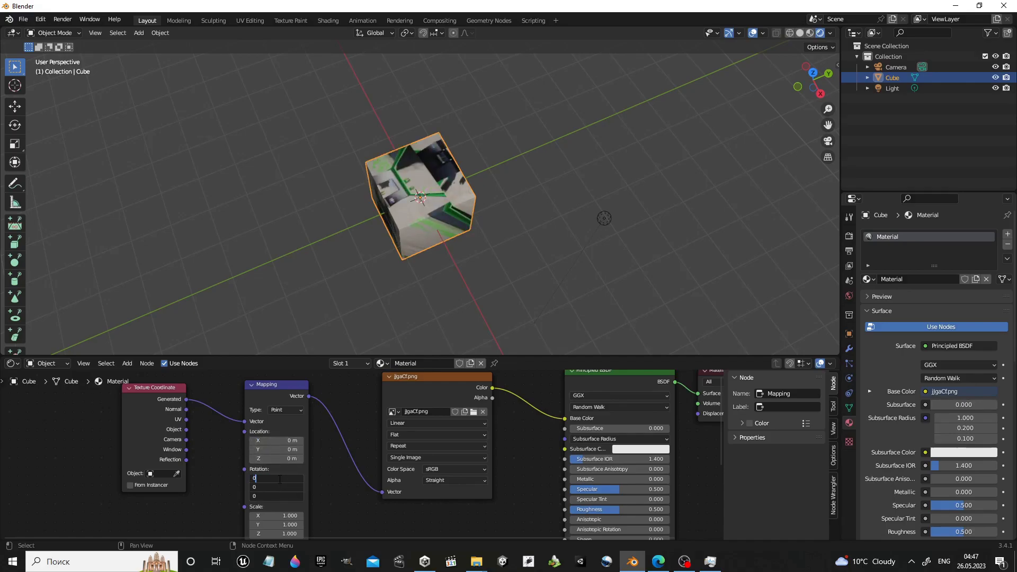
pyautogui.press('Return')
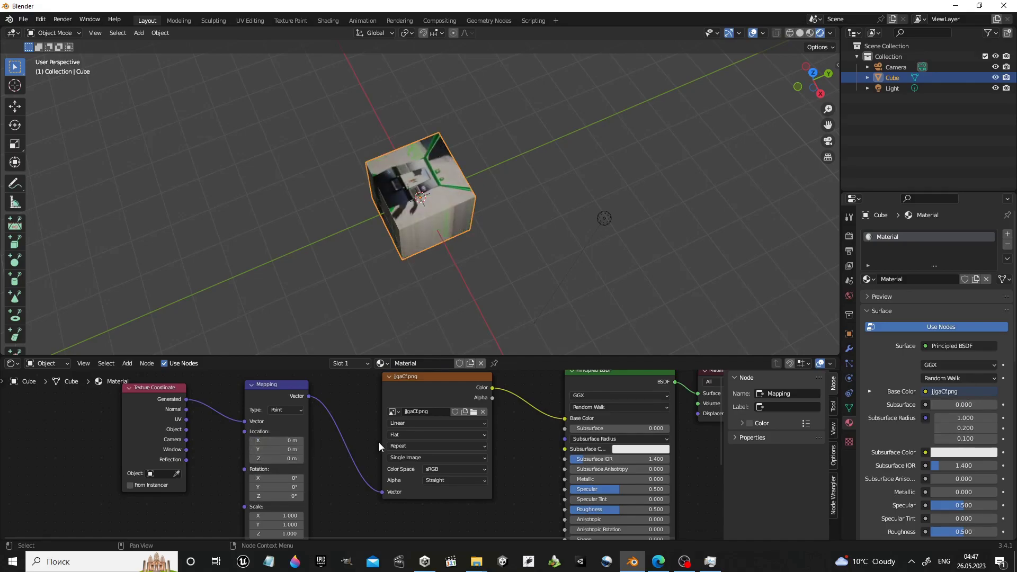
# Pan the node view to the Principled BSDF Emission inputs and open the emission colour picker.
pyautogui.moveTo(380, 443); pyautogui.dragTo(366, 452, button='middle')
pyautogui.moveTo(535, 487); pyautogui.dragTo(360, 367, button='middle')
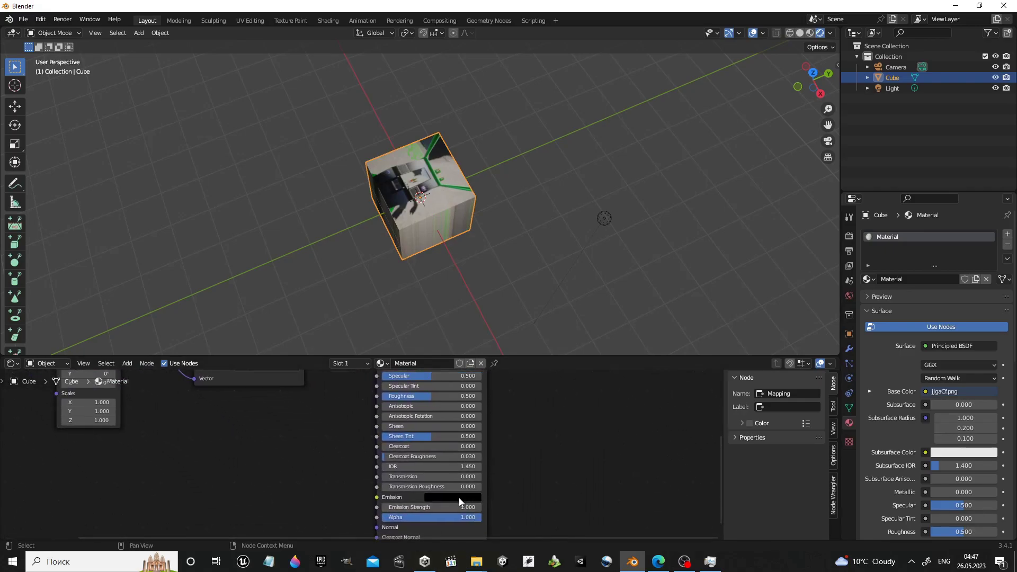
pyautogui.click(459, 498)
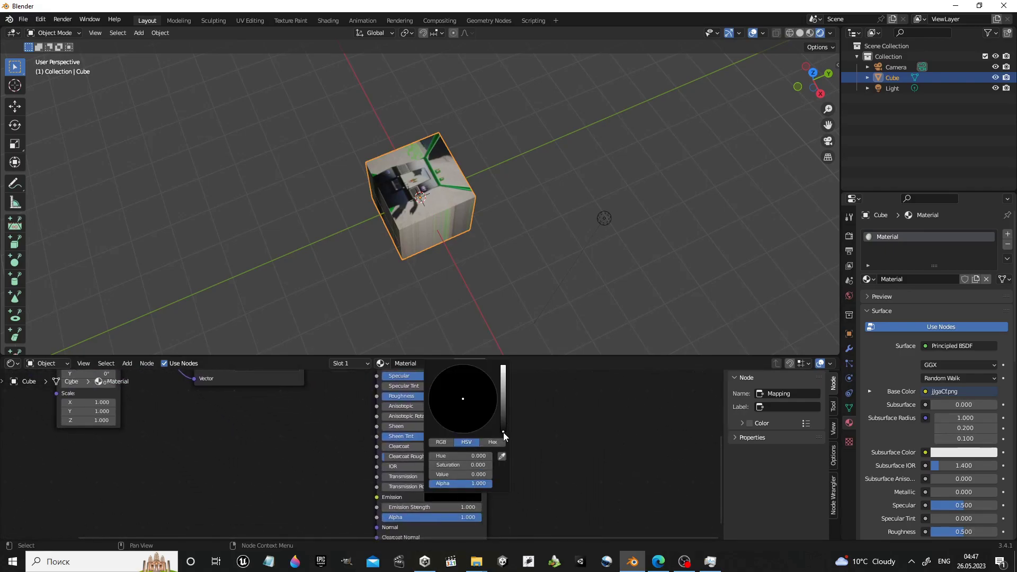
# Raise the Emission colour to white, then darken it back to nearly black; view the Mapping chain.
pyautogui.moveTo(504, 433); pyautogui.dragTo(503, 365)
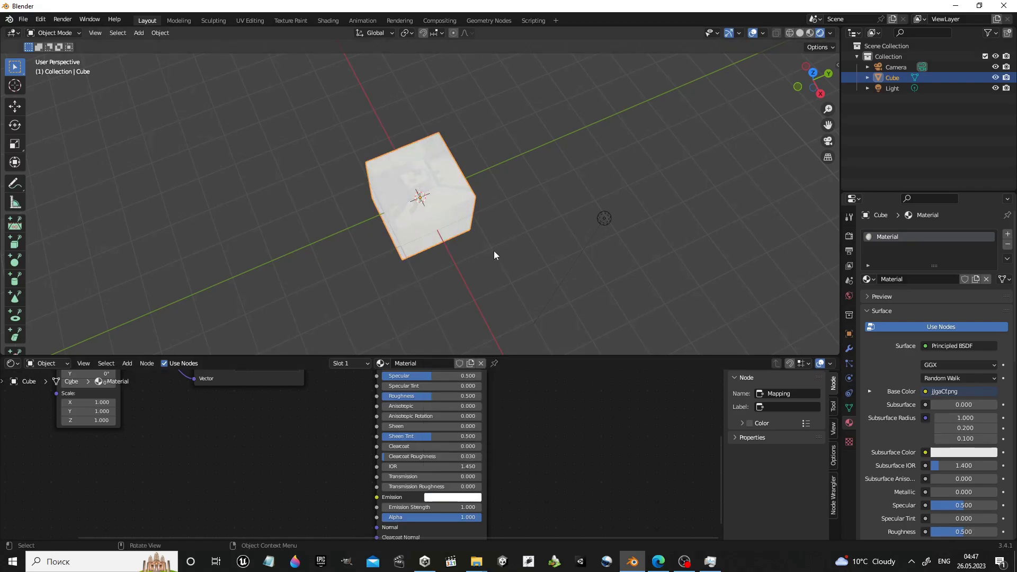
pyautogui.moveTo(493, 250)
pyautogui.mouseDown(button='middle')
pyautogui.moveTo(516, 164)
pyautogui.moveTo(472, 265)
pyautogui.mouseUp(button='middle')
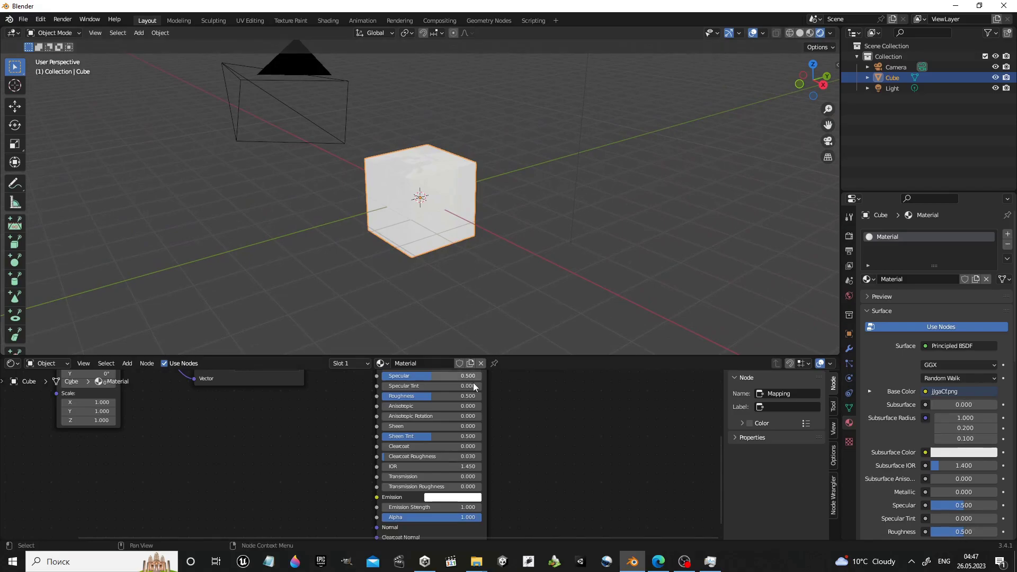
pyautogui.click(460, 501)
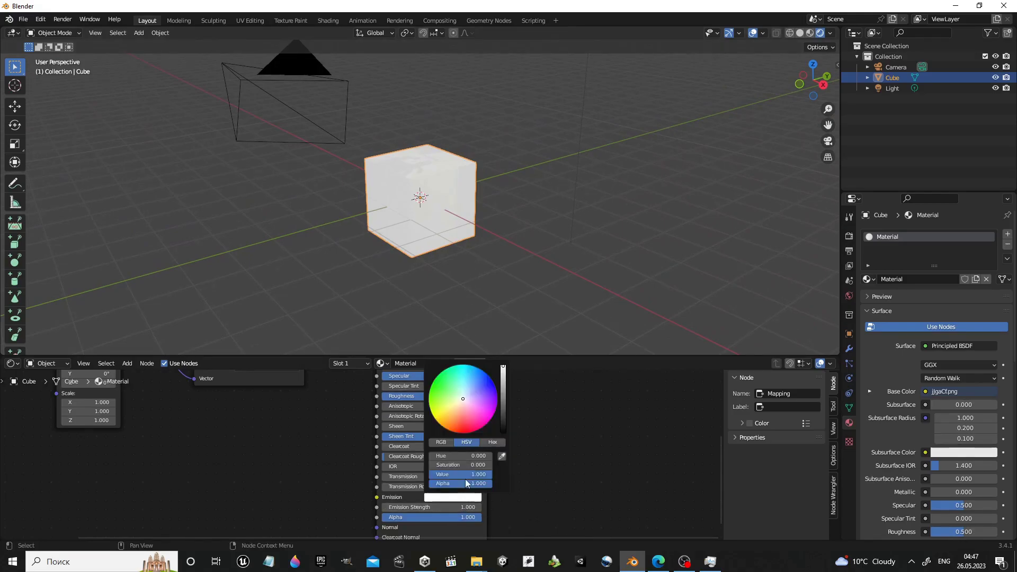
pyautogui.moveTo(506, 370); pyautogui.dragTo(505, 431)
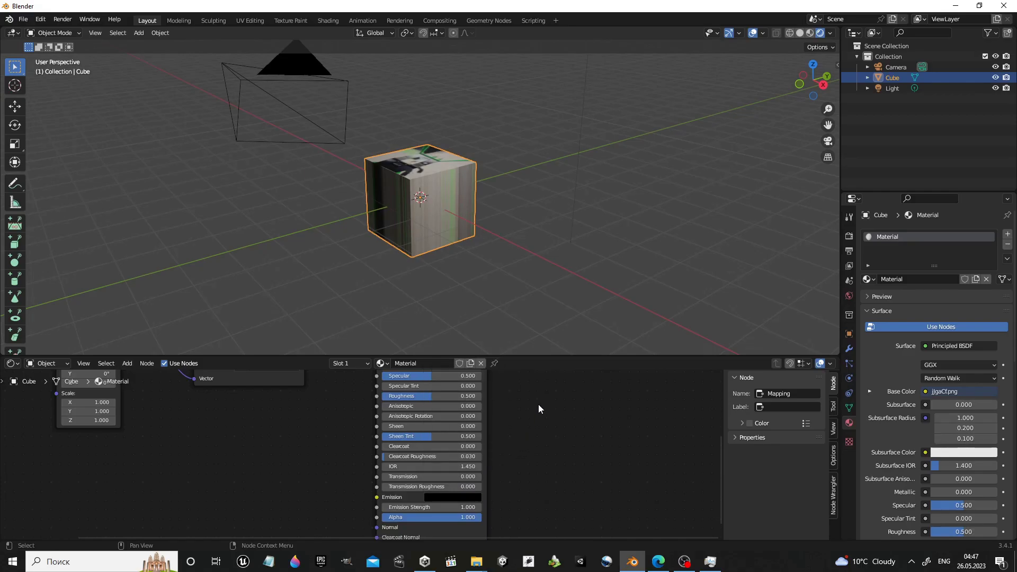
pyautogui.moveTo(538, 403)
pyautogui.mouseDown(button='middle')
pyautogui.moveTo(515, 526)
pyautogui.moveTo(515, 380)
pyautogui.mouseUp(button='middle')
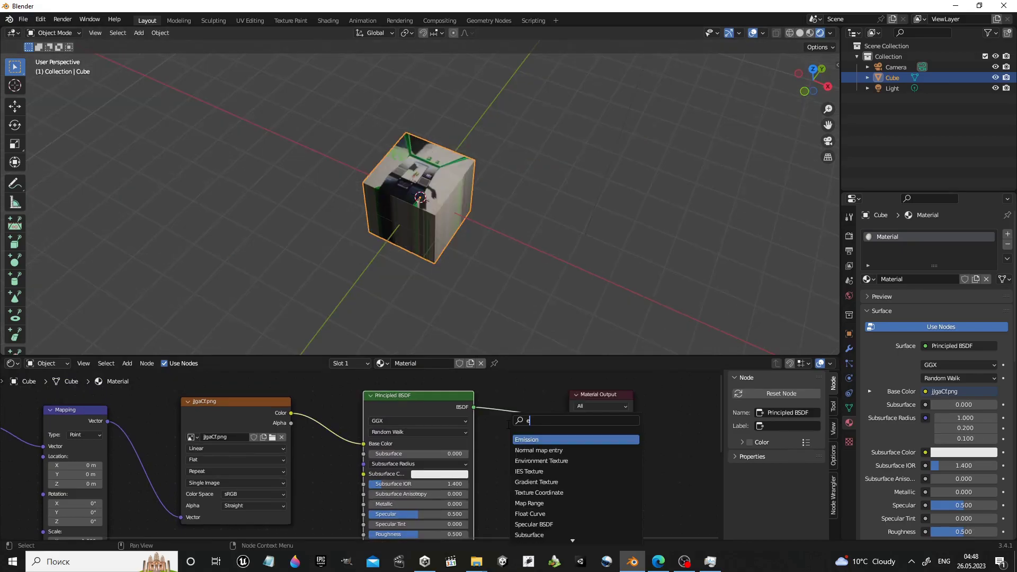
# Add an Emission node fed by the image Color and connect it to the Material Output Surface.
pyautogui.write('miss')
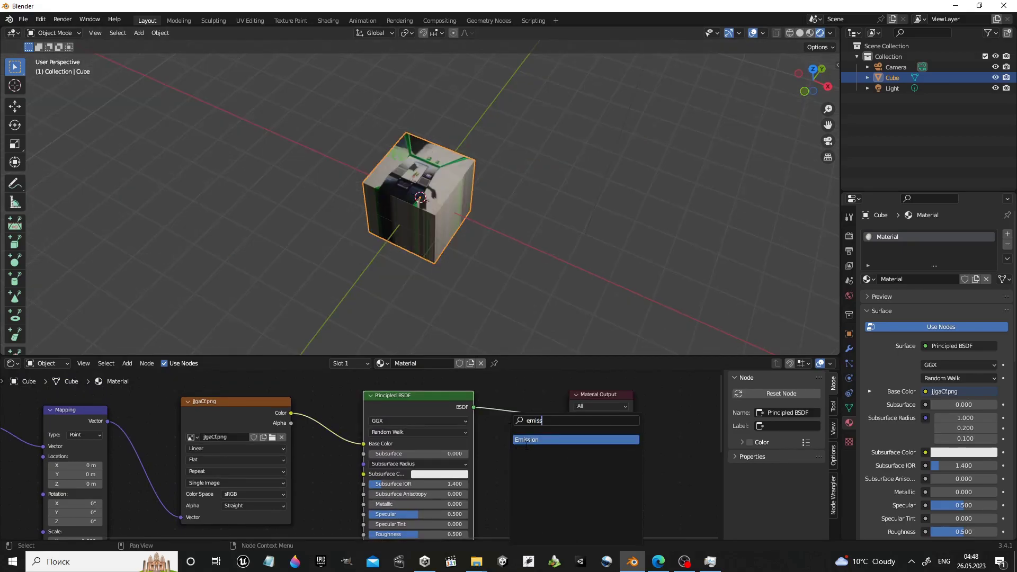
pyautogui.click(526, 440)
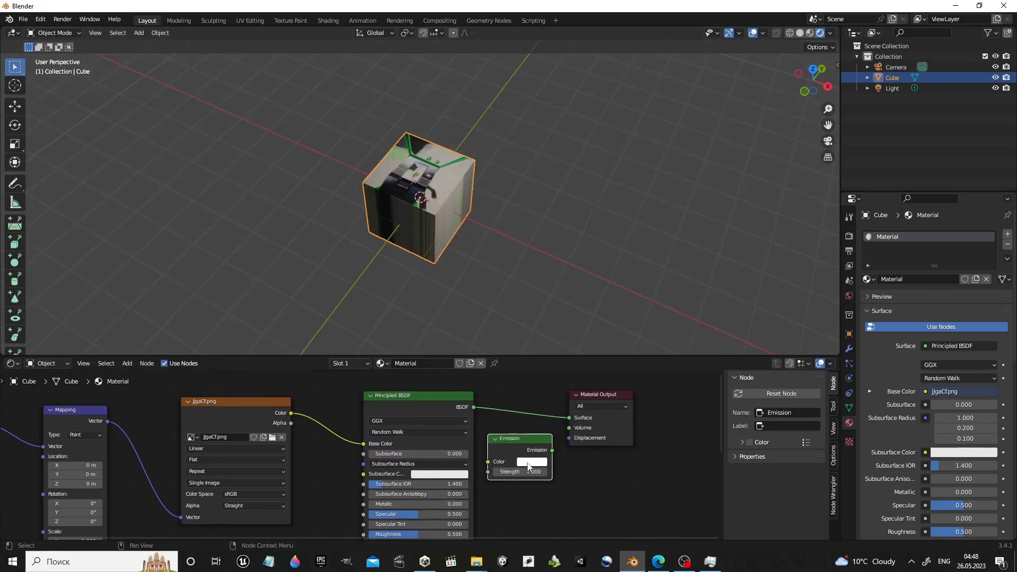
pyautogui.moveTo(418, 403); pyautogui.dragTo(417, 472)
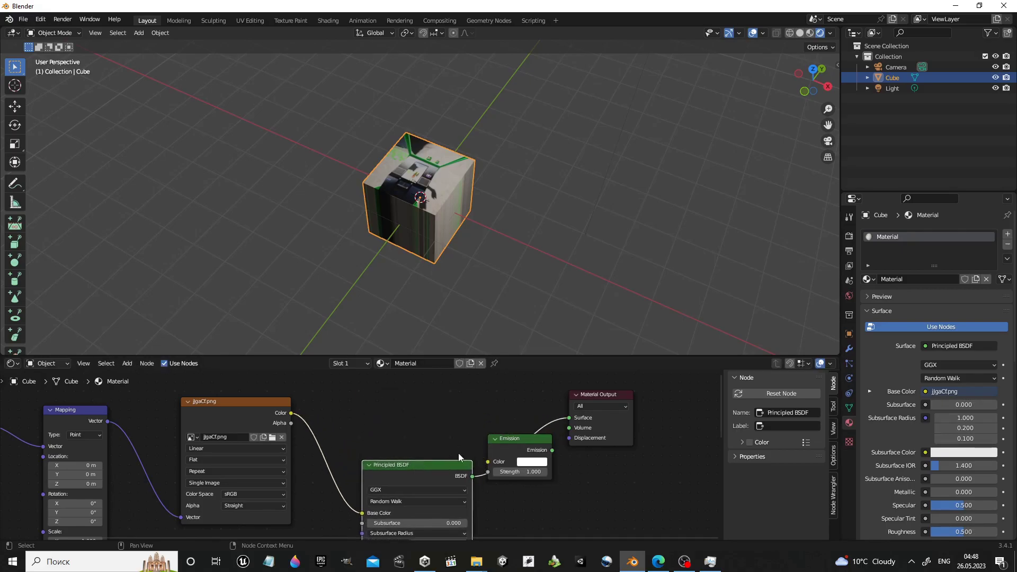
pyautogui.keyDown('alt'); pyautogui.moveTo(518, 436); pyautogui.dragTo(394, 413); pyautogui.keyUp('alt')
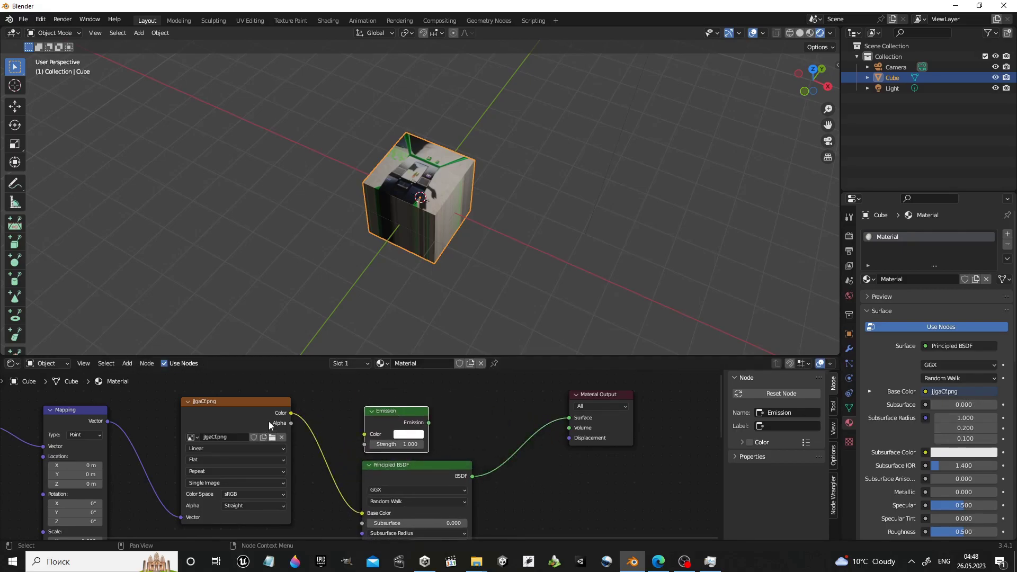
pyautogui.moveTo(290, 413); pyautogui.dragTo(365, 434)
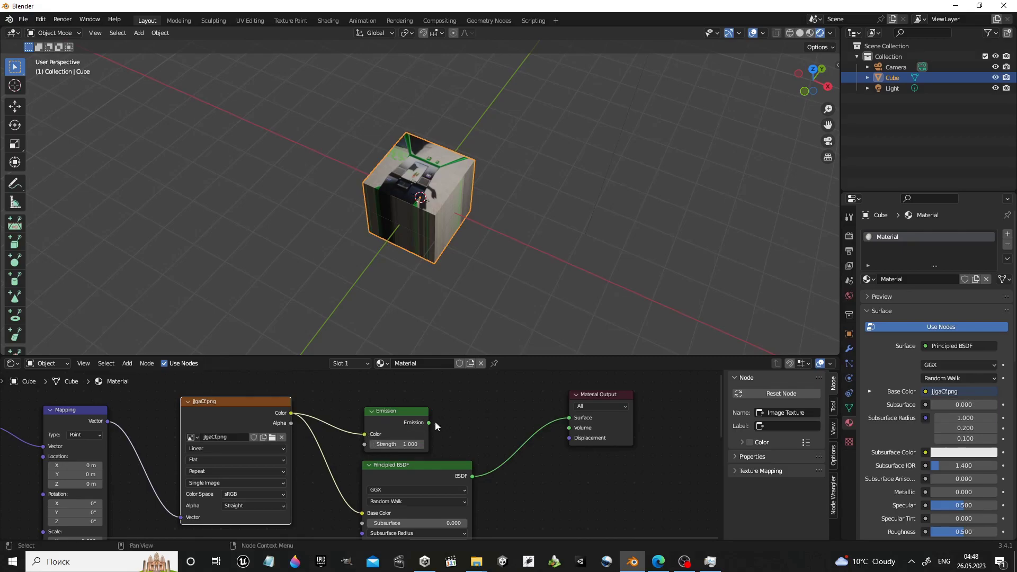
pyautogui.moveTo(429, 422); pyautogui.dragTo(570, 418)
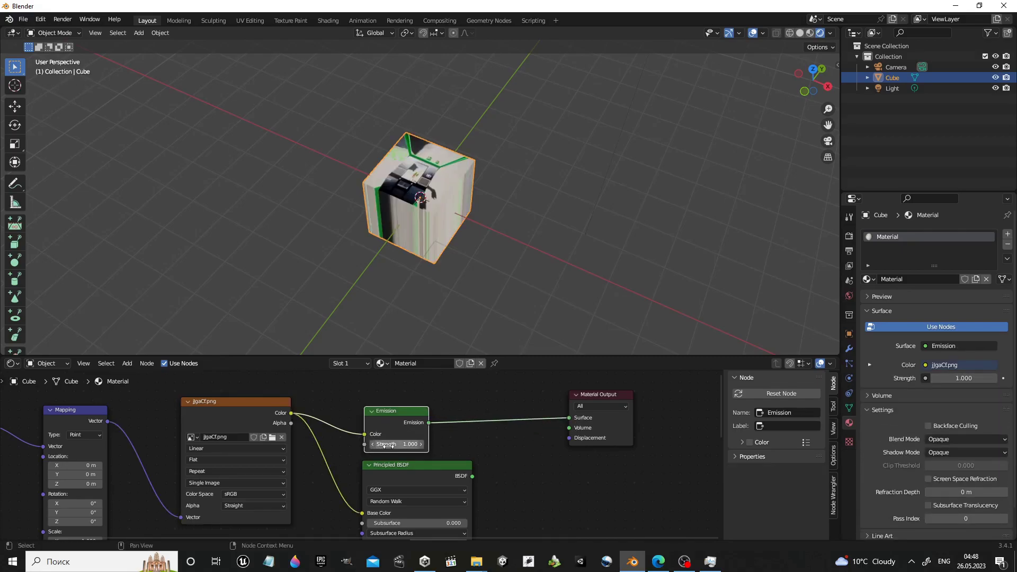
# Adjust the Emission Strength, settling at 4.2.
pyautogui.moveTo(385, 445); pyautogui.dragTo(477, 445)
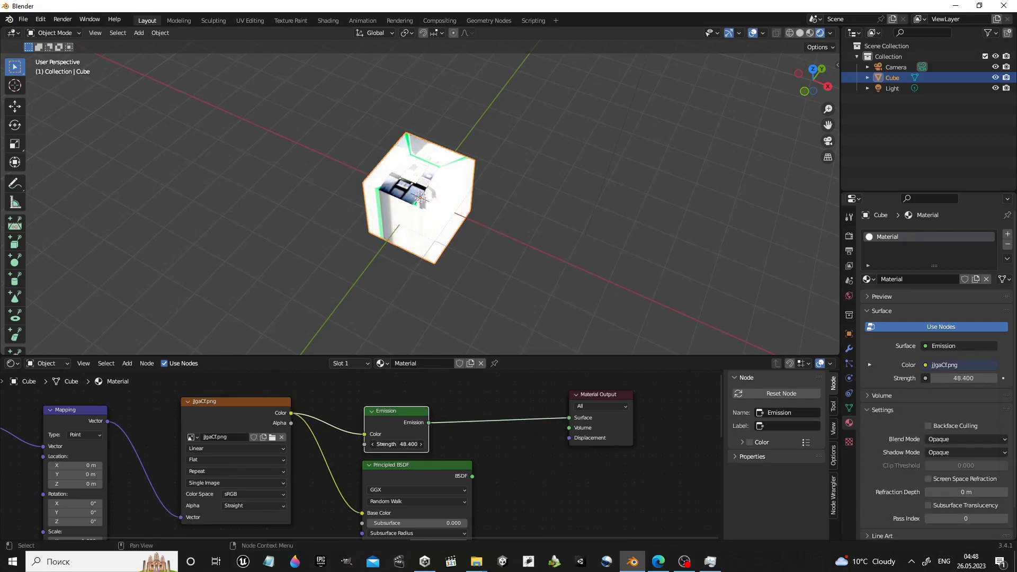
pyautogui.moveTo(397, 444); pyautogui.dragTo(361, 444)
pyautogui.moveTo(366, 223)
pyautogui.mouseDown(button='middle')
pyautogui.moveTo(389, 216)
pyautogui.moveTo(395, 228)
pyautogui.mouseUp(button='middle')
pyautogui.moveTo(397, 444); pyautogui.dragTo(385, 444)
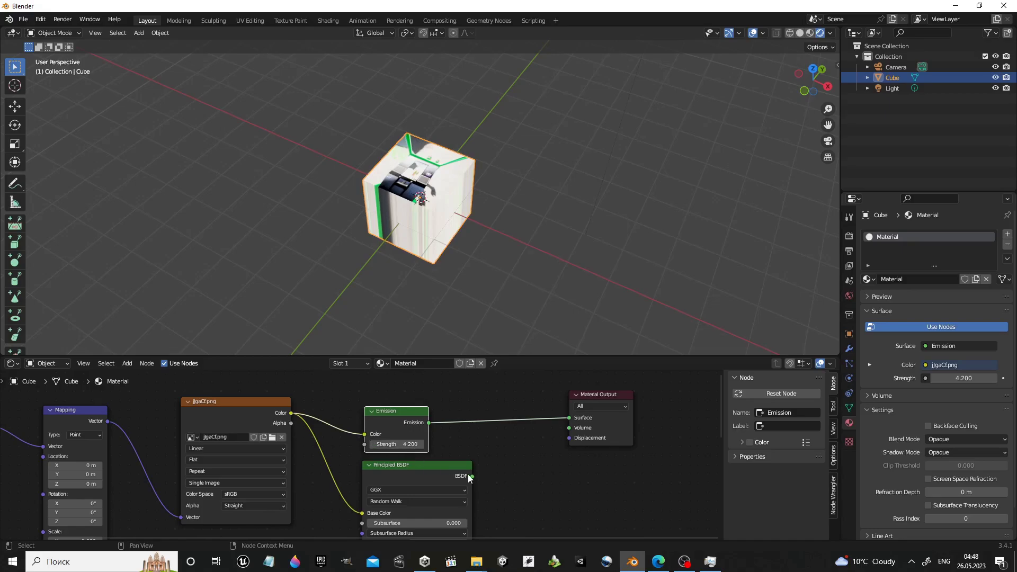
# Insert a Mix Shader between Principled BSDF and the Material Output.
pyautogui.moveTo(594, 399); pyautogui.dragTo(645, 403)
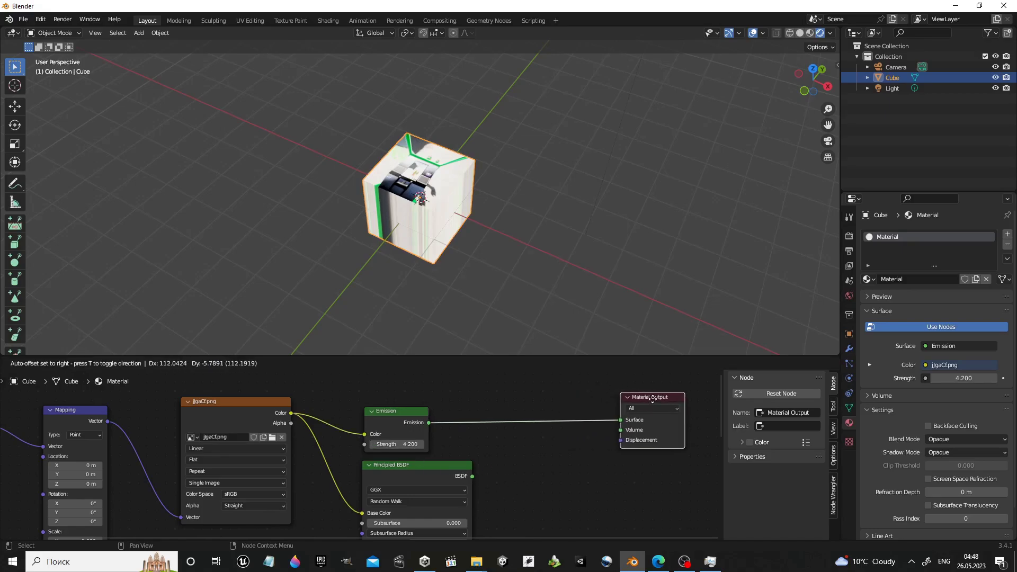
pyautogui.moveTo(472, 476); pyautogui.dragTo(519, 478)
pyautogui.write('m')
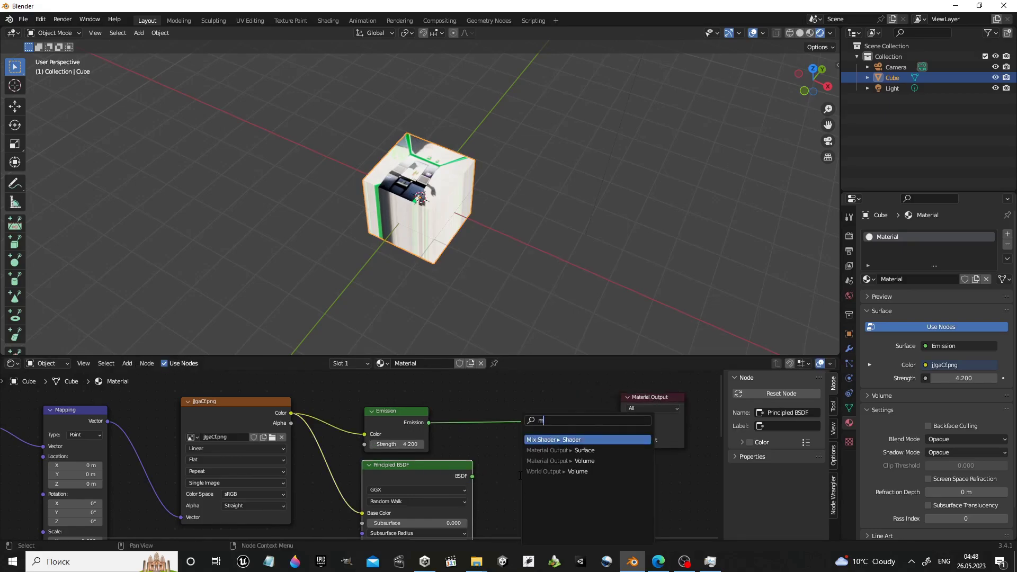
pyautogui.write('ix')
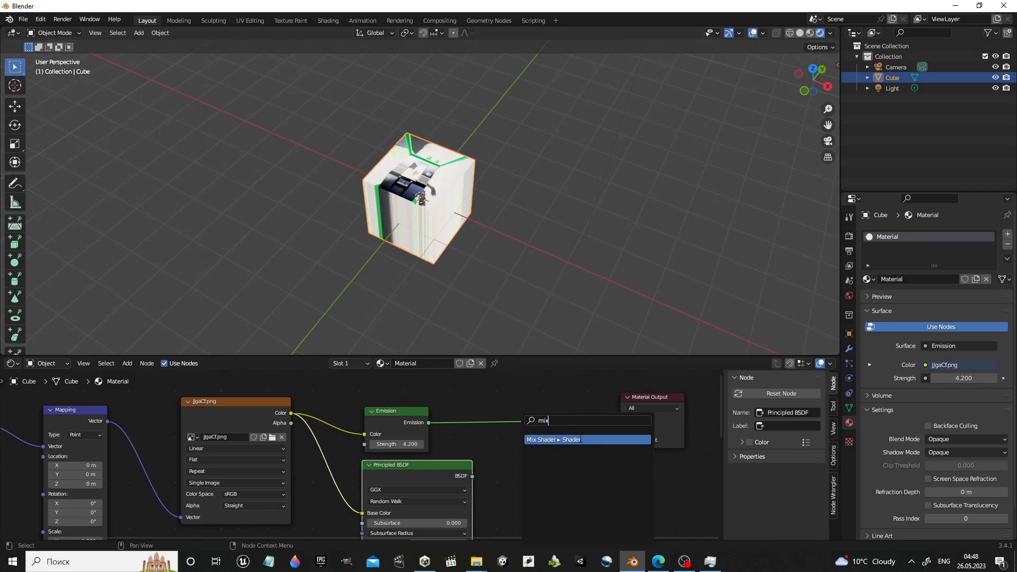
pyautogui.press('Return')
pyautogui.click(546, 410)
# Position the Mix Shader and plug Emission into its first Shader input, at Fac 0.500.
pyautogui.moveTo(478, 395)
pyautogui.mouseDown(button='middle')
pyautogui.moveTo(478, 454)
pyautogui.moveTo(459, 418)
pyautogui.mouseUp(button='middle')
pyautogui.moveTo(427, 432); pyautogui.dragTo(500, 443)
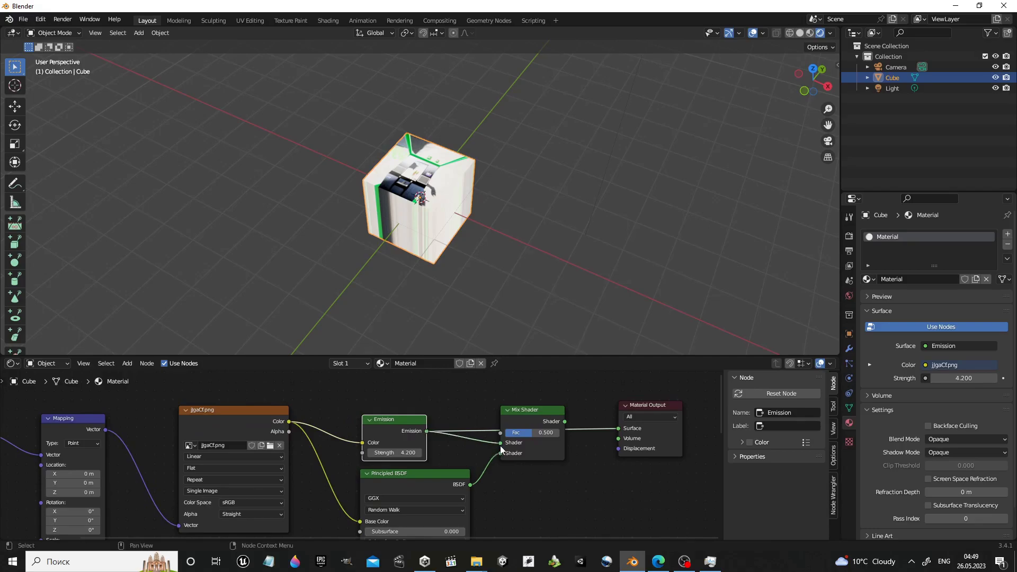
pyautogui.click(564, 421)
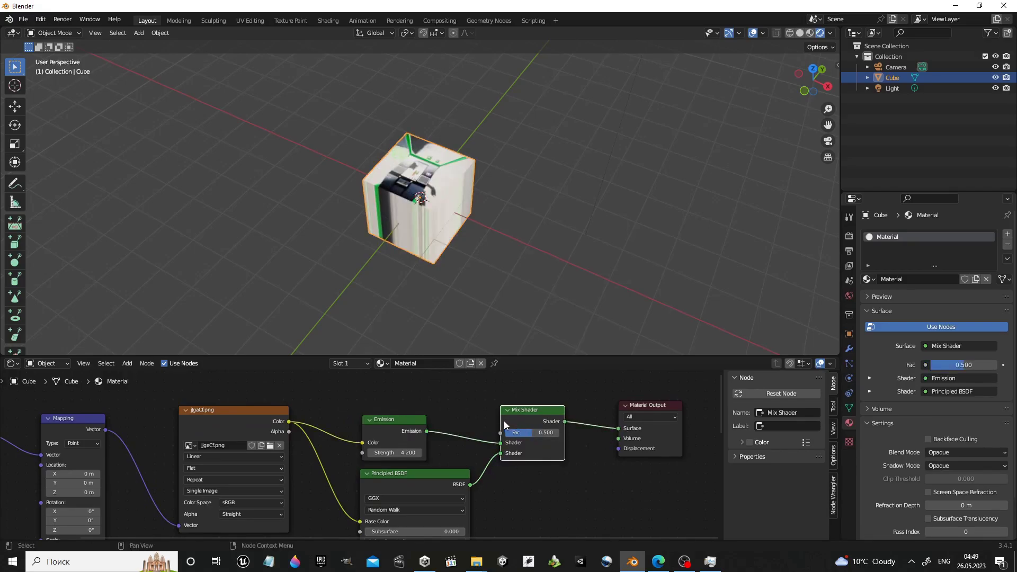
# Raise Emission Strength to 17.9 and test Mix Shader Fac from 0 to 1, settling at 0.517.
pyautogui.moveTo(384, 453); pyautogui.dragTo(424, 454)
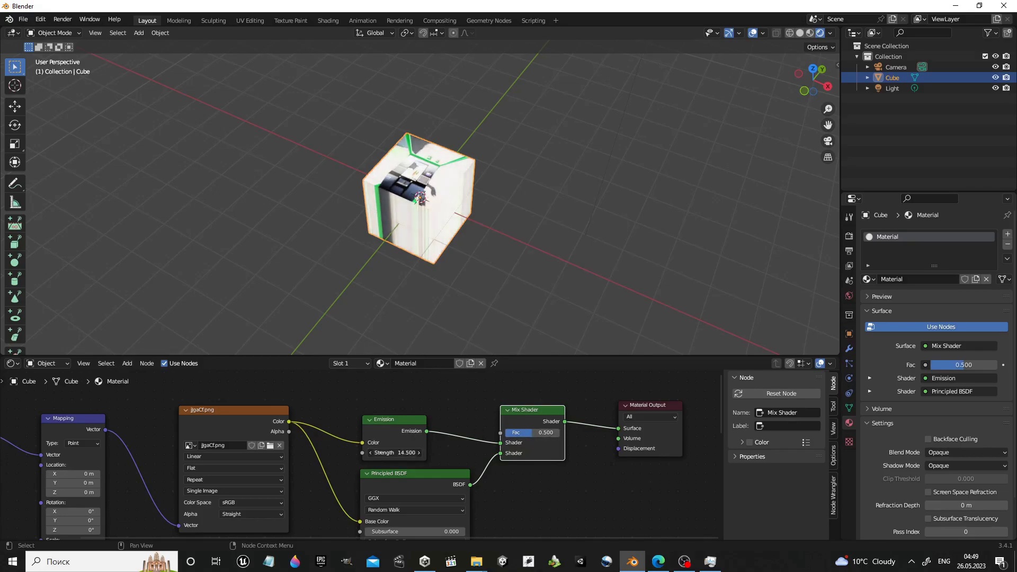
pyautogui.moveTo(526, 433); pyautogui.dragTo(498, 433)
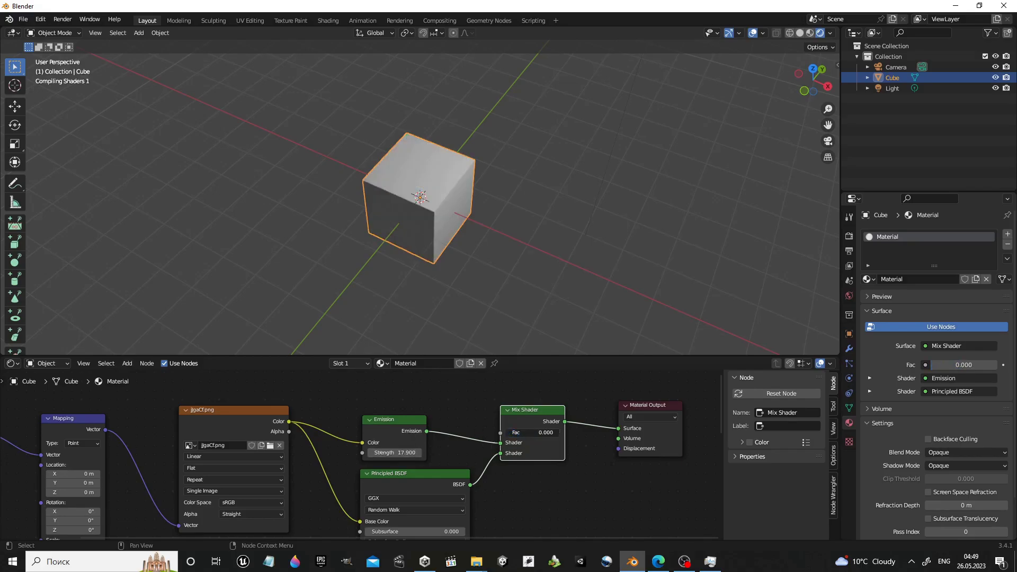
pyautogui.moveTo(934, 365); pyautogui.dragTo(996, 365)
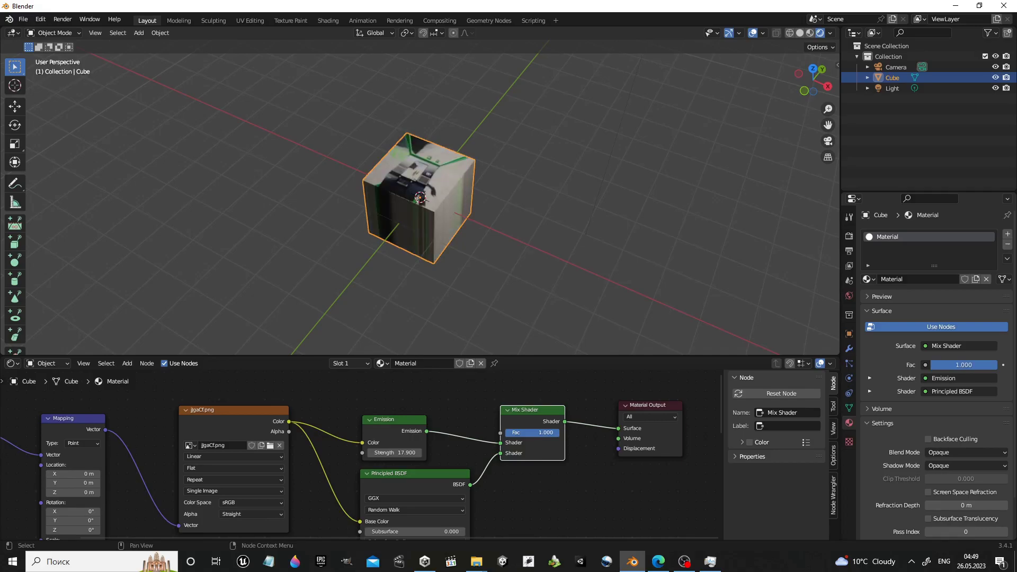
pyautogui.moveTo(996, 365)
pyautogui.mouseDown()
pyautogui.moveTo(932, 366)
pyautogui.moveTo(996, 365)
pyautogui.moveTo(932, 365)
pyautogui.moveTo(996, 365)
pyautogui.moveTo(962, 366)
pyautogui.mouseUp()
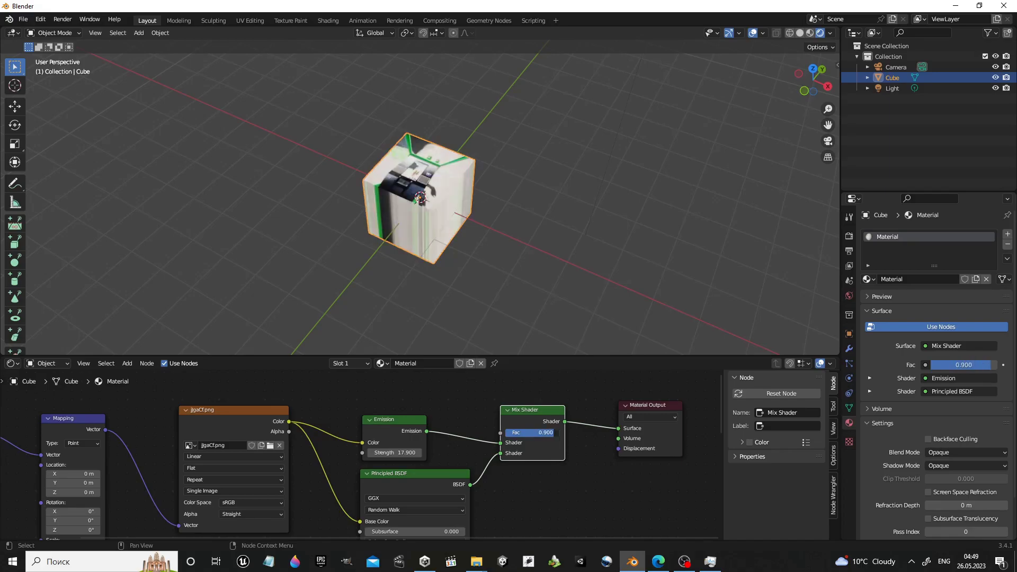
pyautogui.moveTo(453, 421); pyautogui.dragTo(495, 401, button='middle')
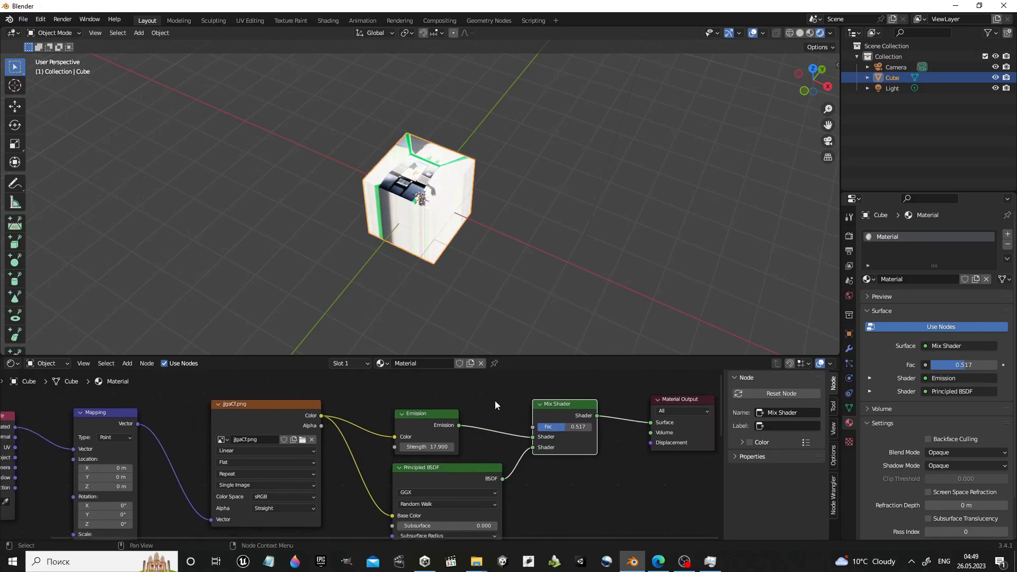
# Make the shader editor taller and wider, framing the full Texture Coordinate-to-Material Output node chain.
pyautogui.moveTo(518, 355)
pyautogui.mouseDown()
pyautogui.moveTo(532, 253)
pyautogui.moveTo(524, 218)
pyautogui.mouseUp()
pyautogui.scroll(-1, 420, 298)
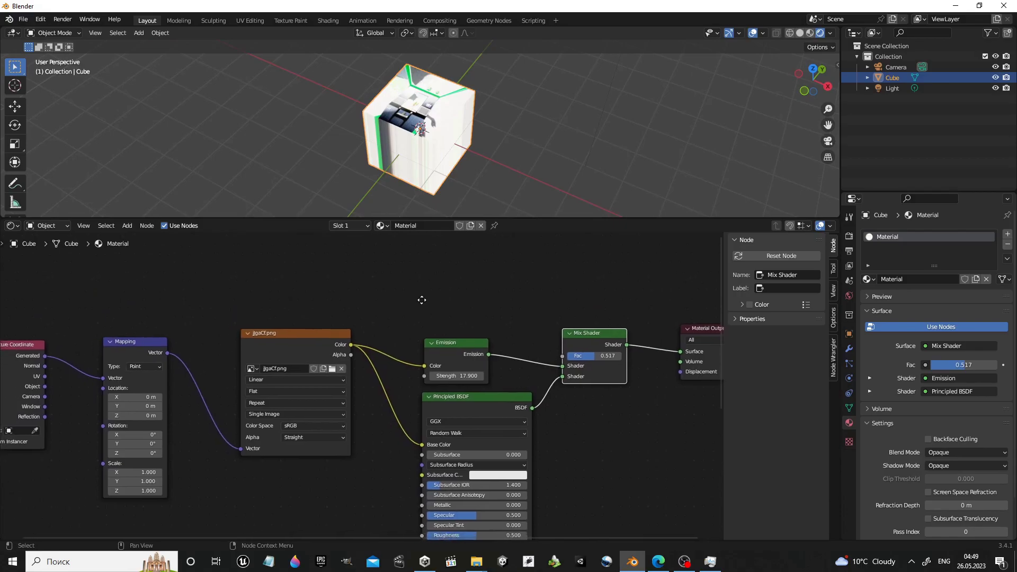
pyautogui.scroll(-1, 427, 309)
pyautogui.moveTo(419, 317)
pyautogui.mouseDown(button='middle')
pyautogui.moveTo(419, 265)
pyautogui.moveTo(400, 262)
pyautogui.mouseUp(button='middle')
pyautogui.scroll(1, 418, 264)
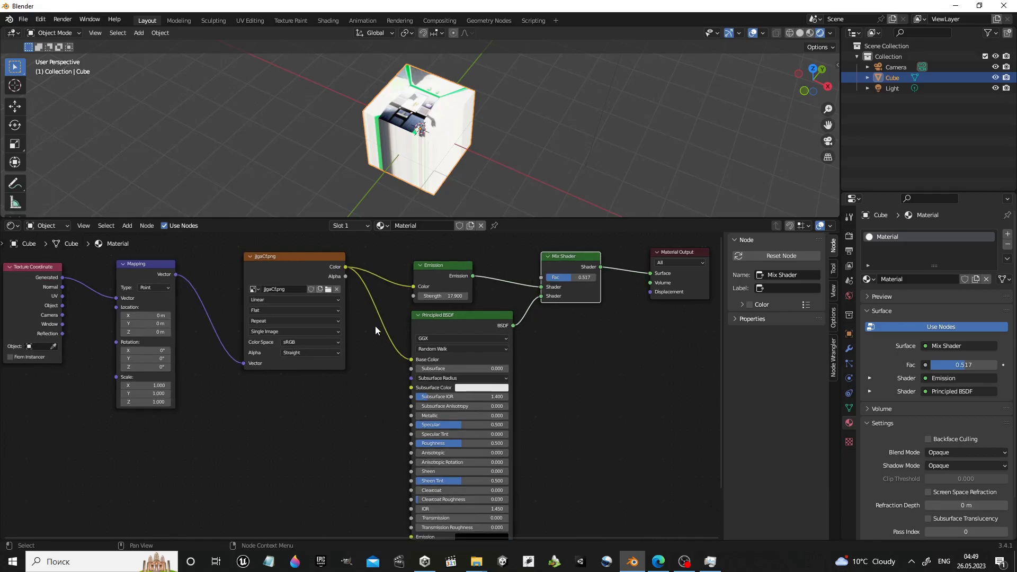
pyautogui.scroll(1, 377, 323)
pyautogui.scroll(1, 379, 331)
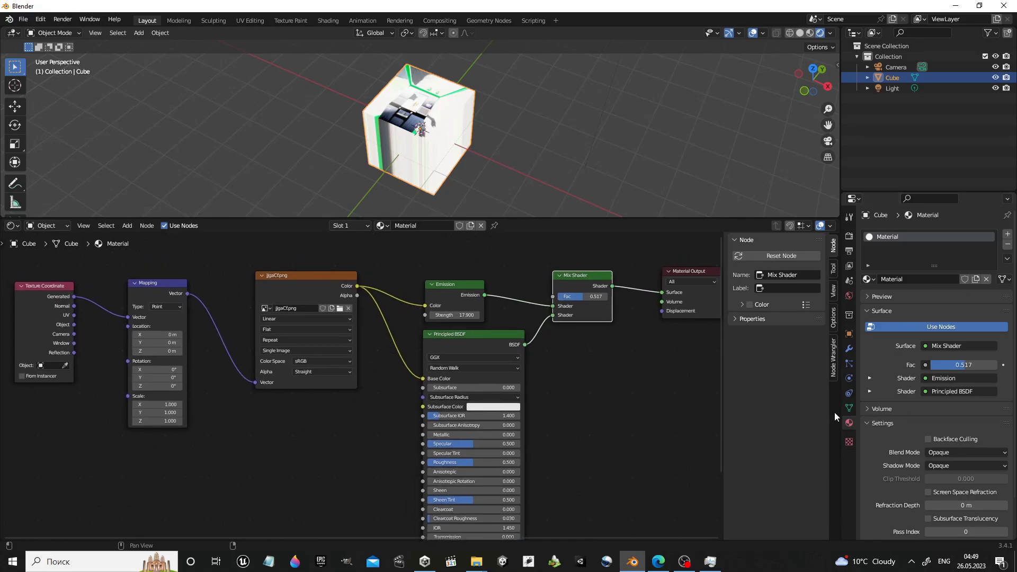
pyautogui.moveTo(841, 412); pyautogui.dragTo(876, 411)
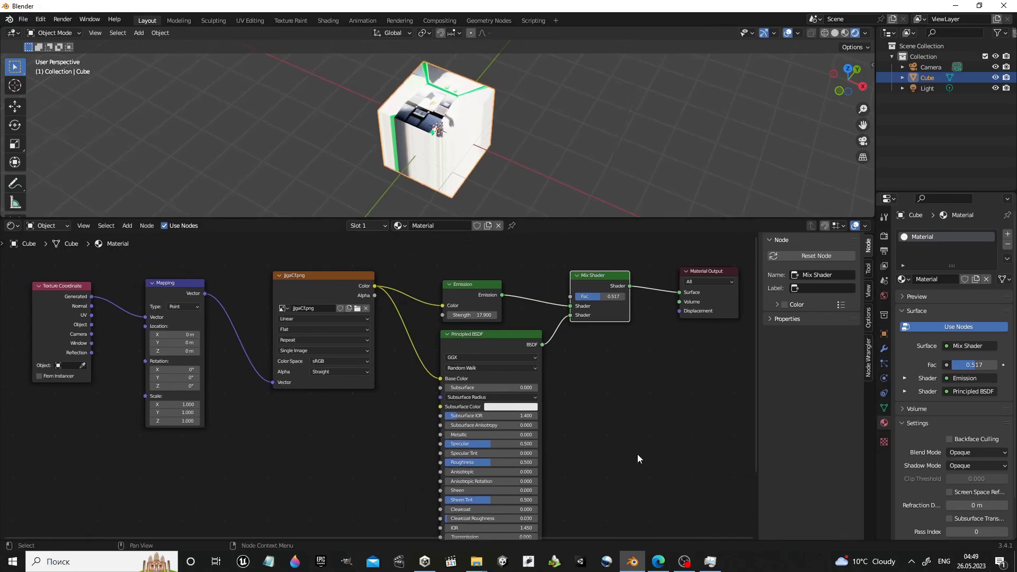